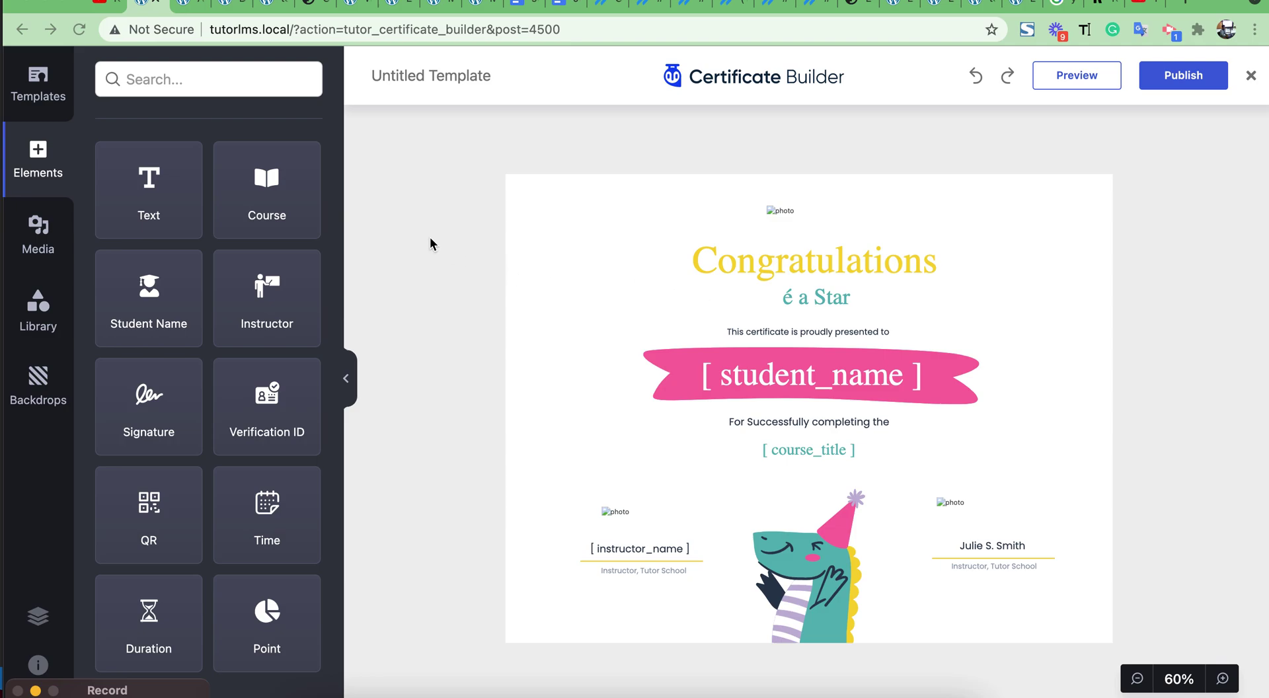
Step: Switch from the certificate design to the Tutor LMS Pro Add-ons admin page
{"action": "left_click", "coordinate": [182, 14]}
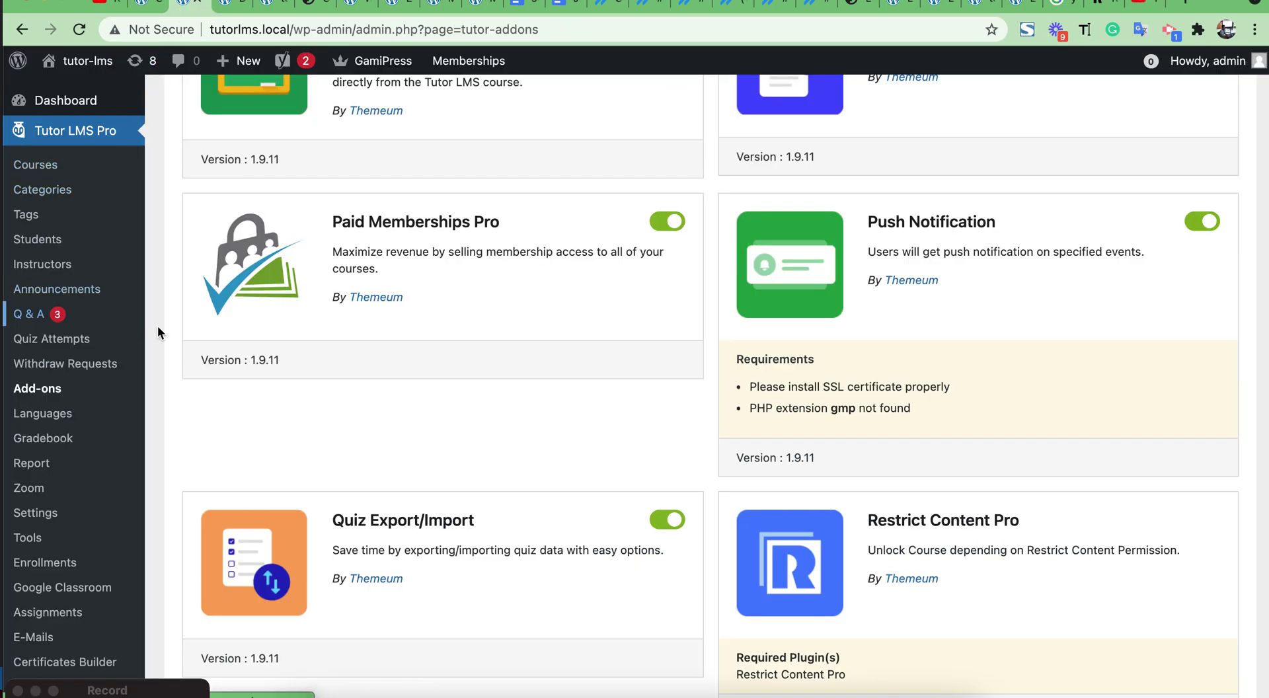
{"action": "scroll", "coordinate": [350, 373], "scroll_direction": "up", "scroll_amount": 2}
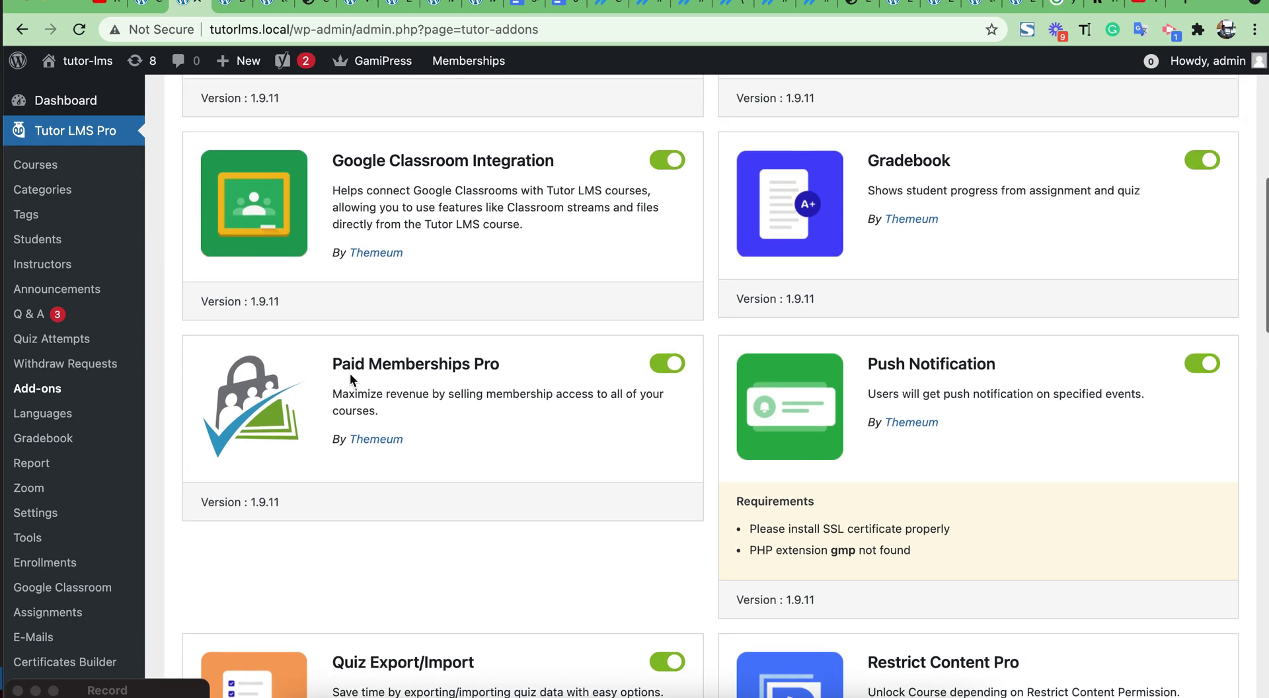
{"action": "scroll", "coordinate": [350, 373], "scroll_direction": "down", "scroll_amount": 5}
{"action": "scroll", "coordinate": [350, 373], "scroll_direction": "down", "scroll_amount": 2}
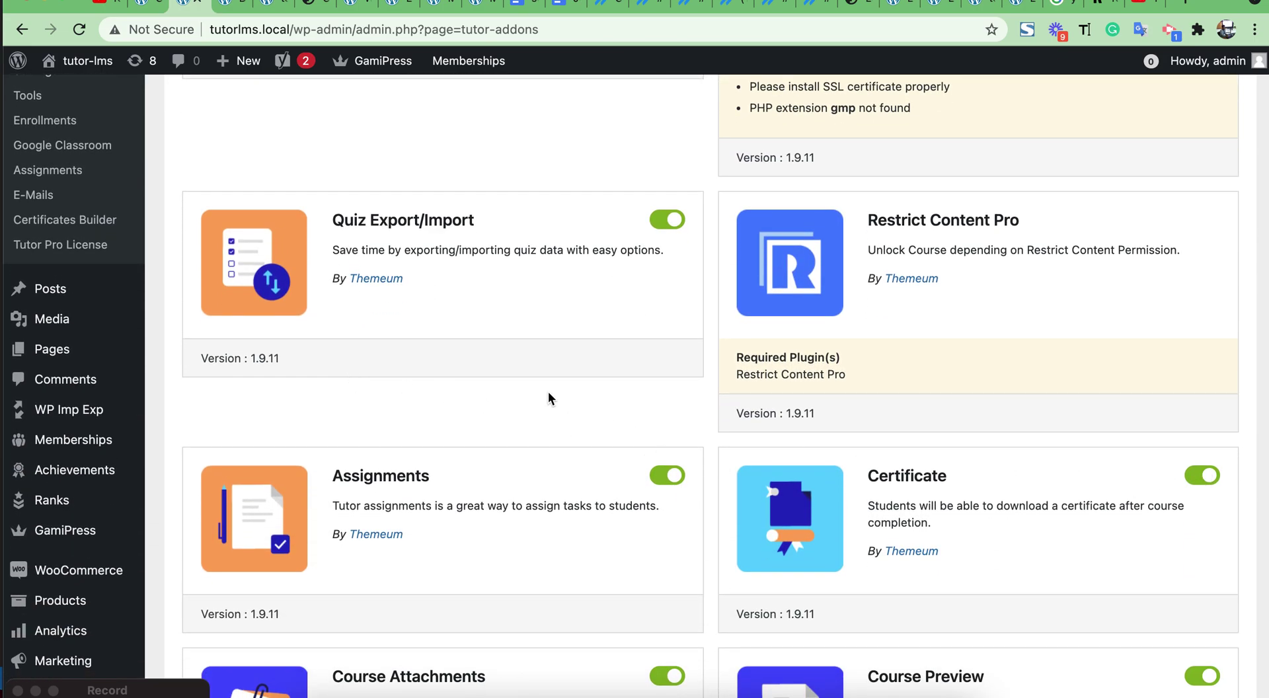
{"action": "scroll", "coordinate": [548, 397], "scroll_direction": "up", "scroll_amount": 5}
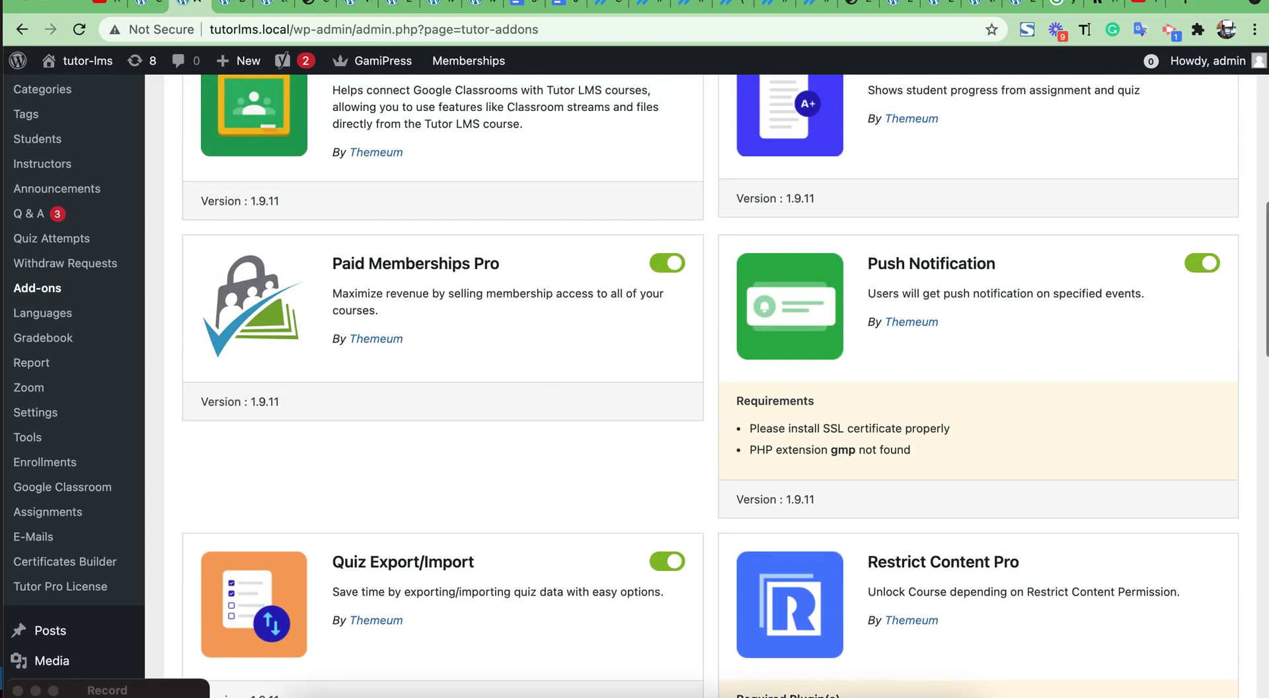
{"action": "scroll", "coordinate": [125, 617], "scroll_direction": "down", "scroll_amount": 9}
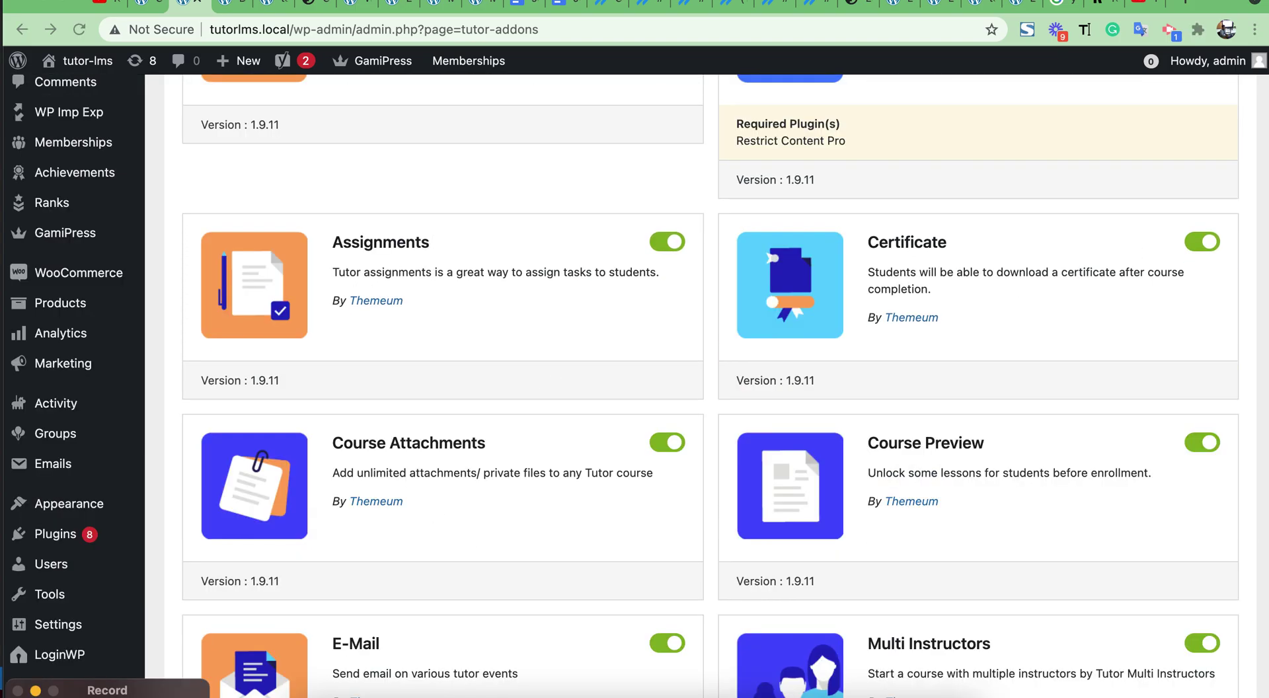
{"action": "left_click", "coordinate": [76, 534]}
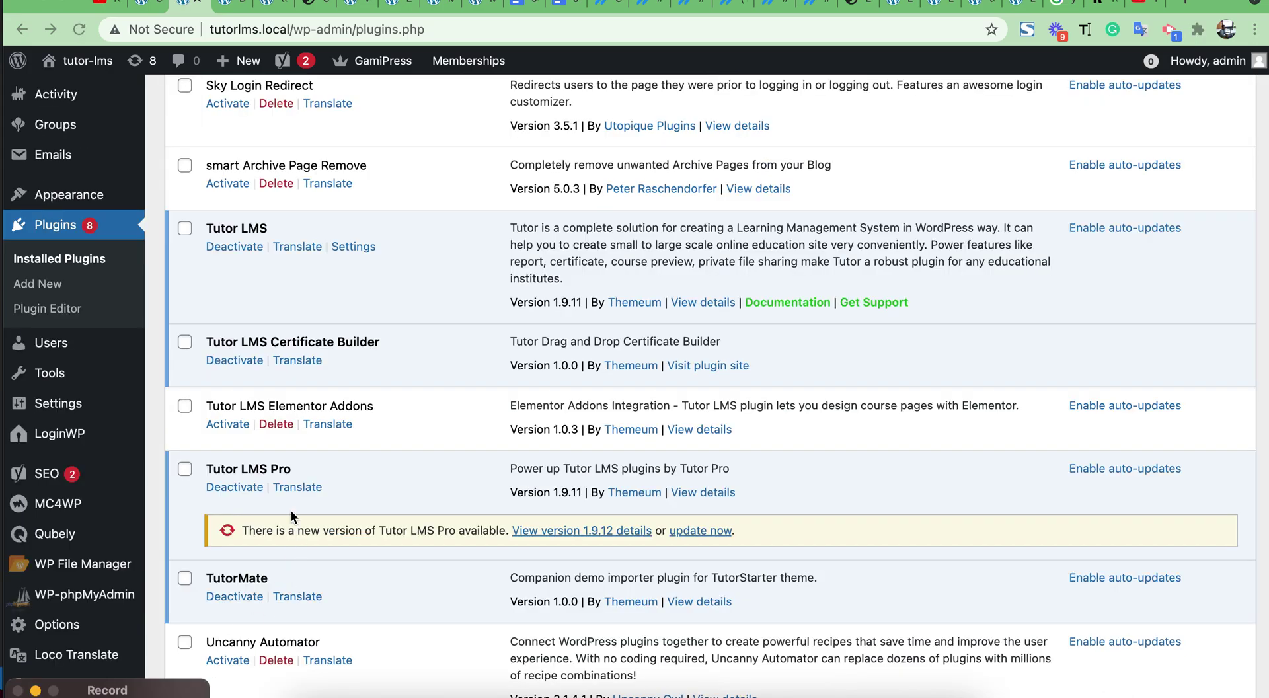
Step: Point out the active Tutor LMS Certificate Builder plugin, then go to the Certificate Templates list
{"action": "left_click", "coordinate": [208, 344]}
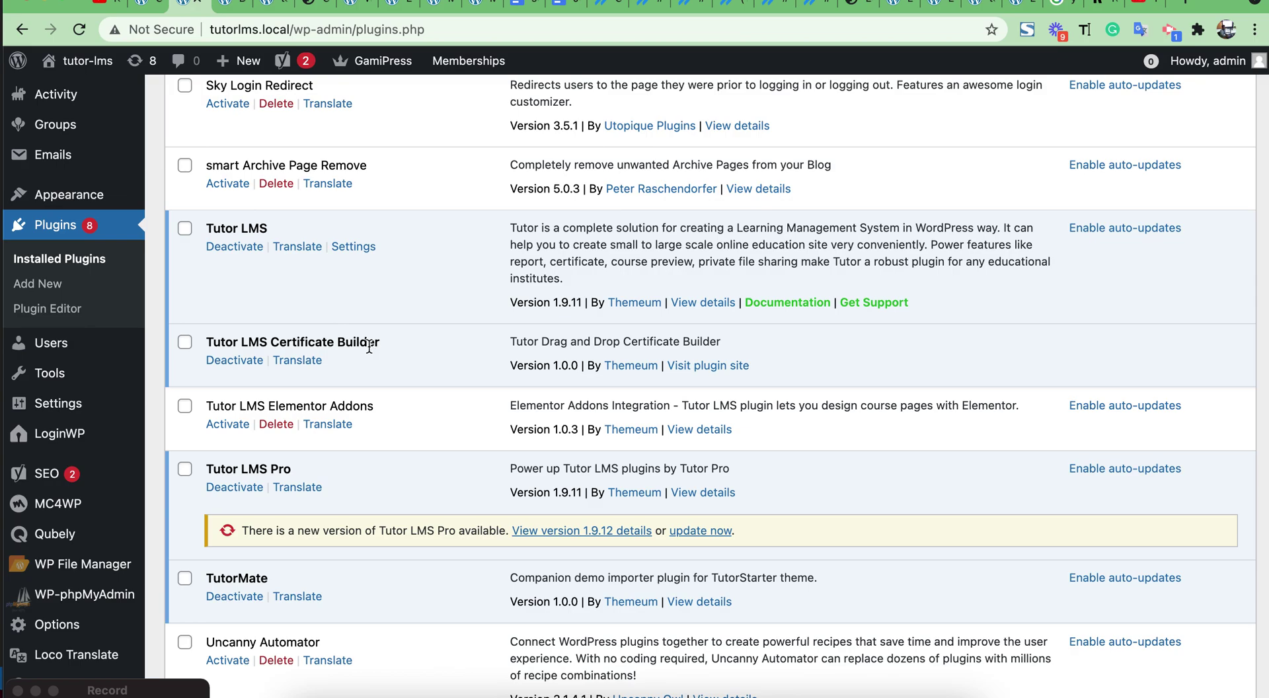
{"action": "scroll", "coordinate": [369, 346], "scroll_direction": "up", "scroll_amount": 15}
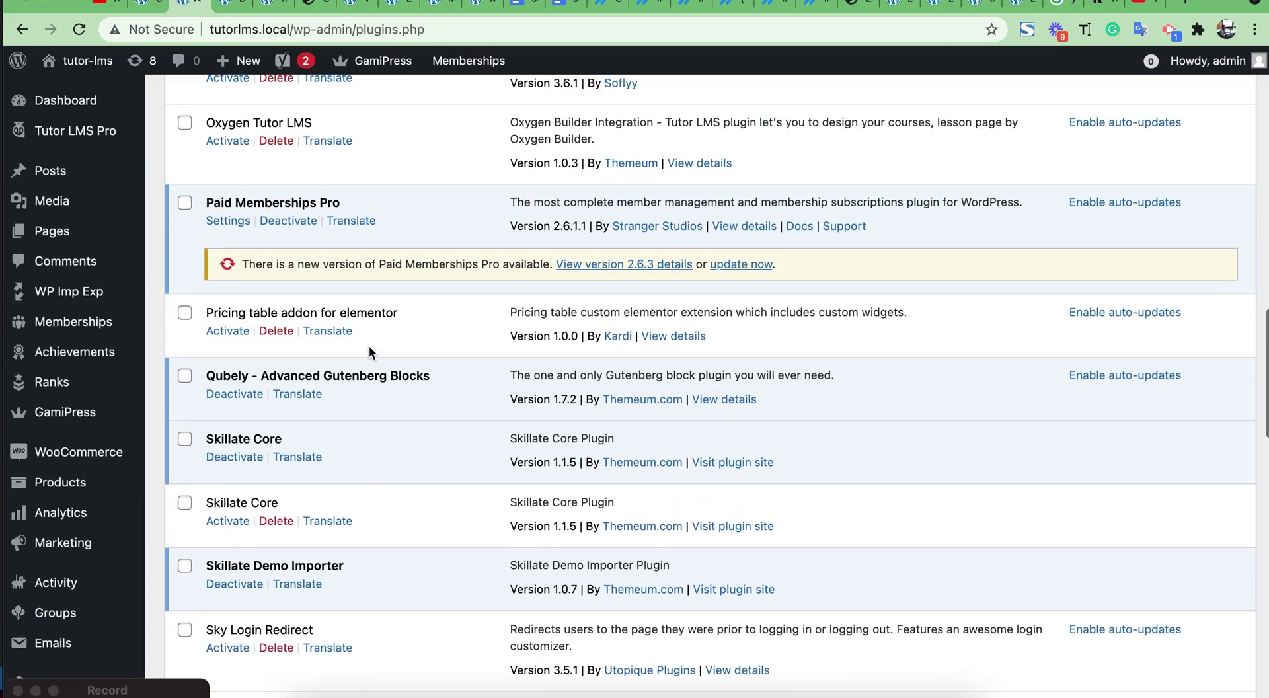
{"action": "scroll", "coordinate": [369, 345], "scroll_direction": "up", "scroll_amount": 7}
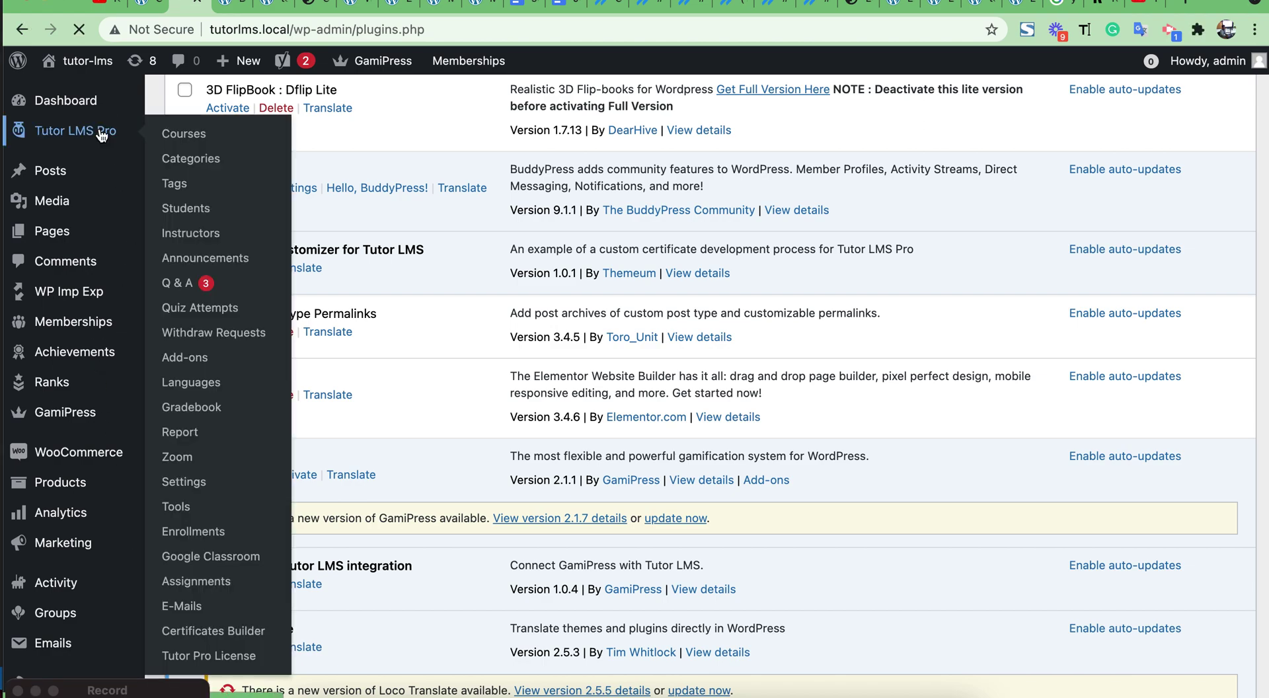
{"action": "left_click", "coordinate": [201, 612]}
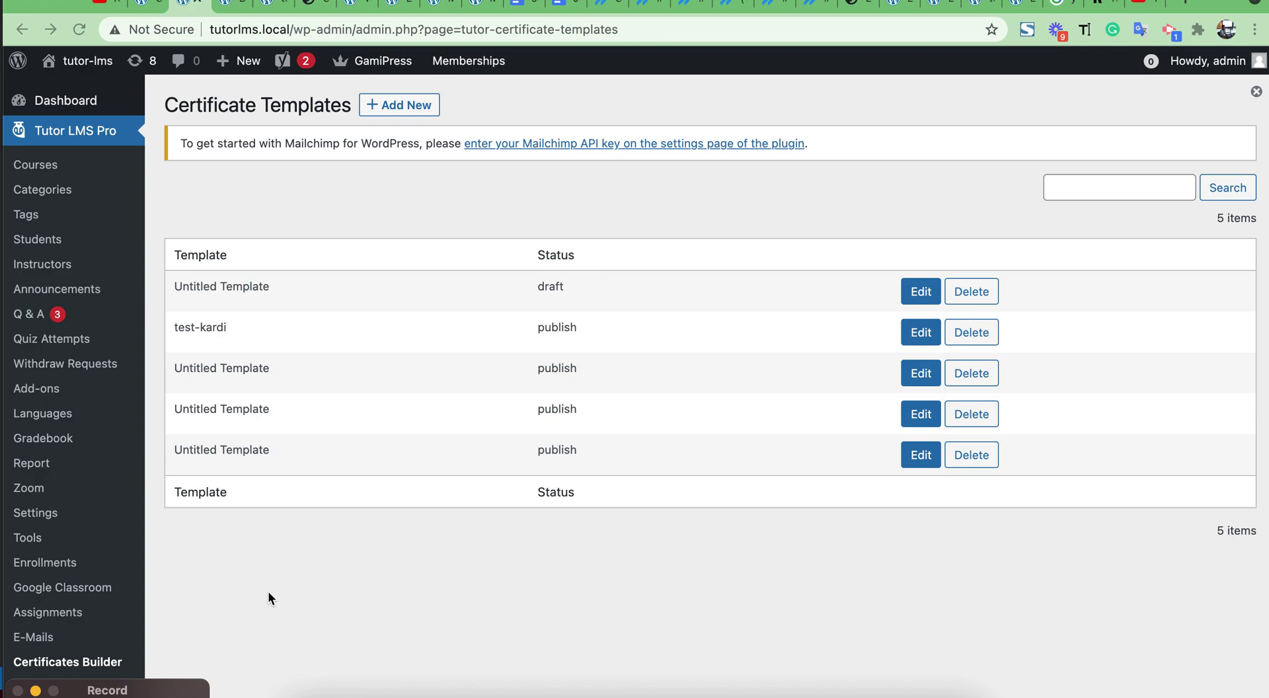
Step: Add a new Untitled Template certificate and bring up the ready-made landscape templates
{"action": "left_click", "coordinate": [405, 107]}
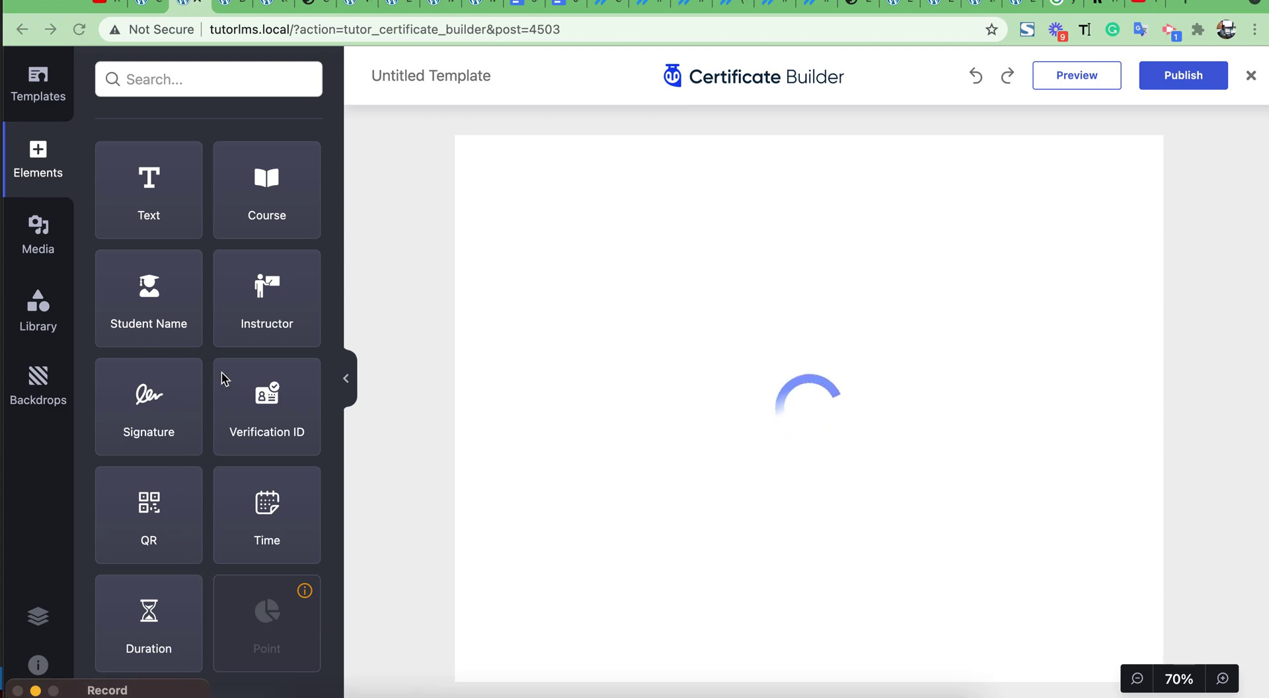
{"action": "left_click", "coordinate": [45, 97]}
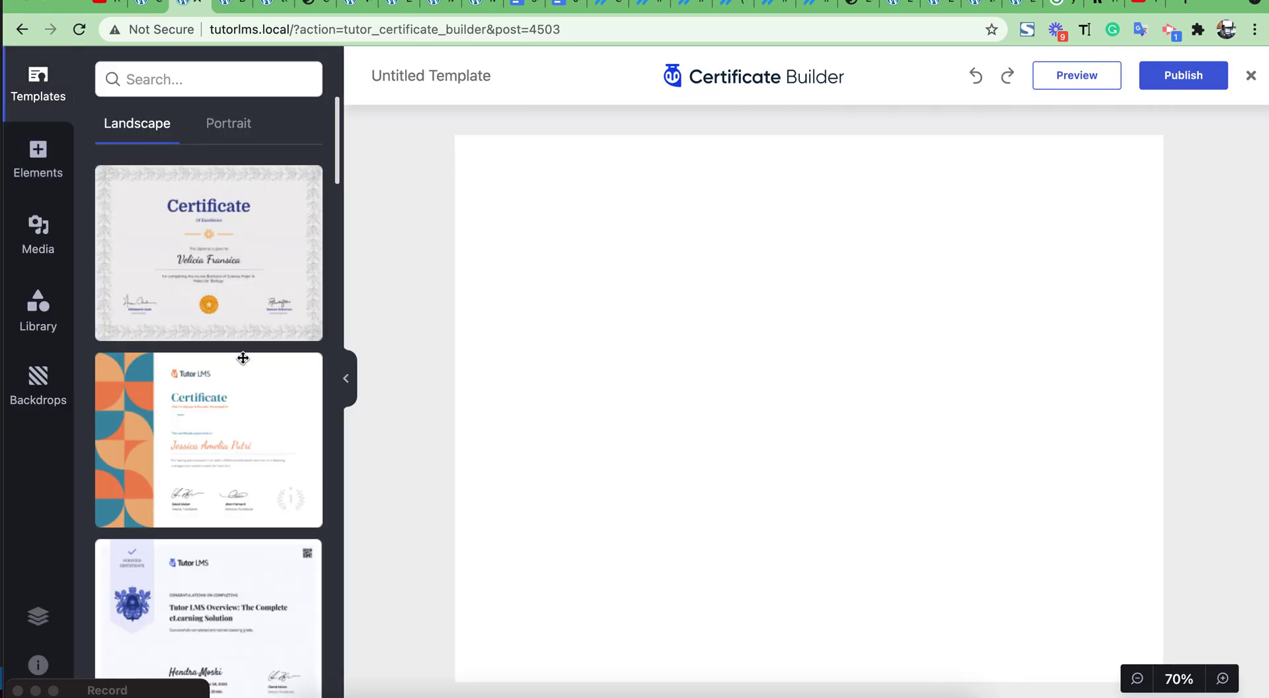
Step: Apply the green floral Certificate of Achievement template, confirming replacement of the blank design
{"action": "scroll", "coordinate": [244, 358], "scroll_direction": "down", "scroll_amount": 6}
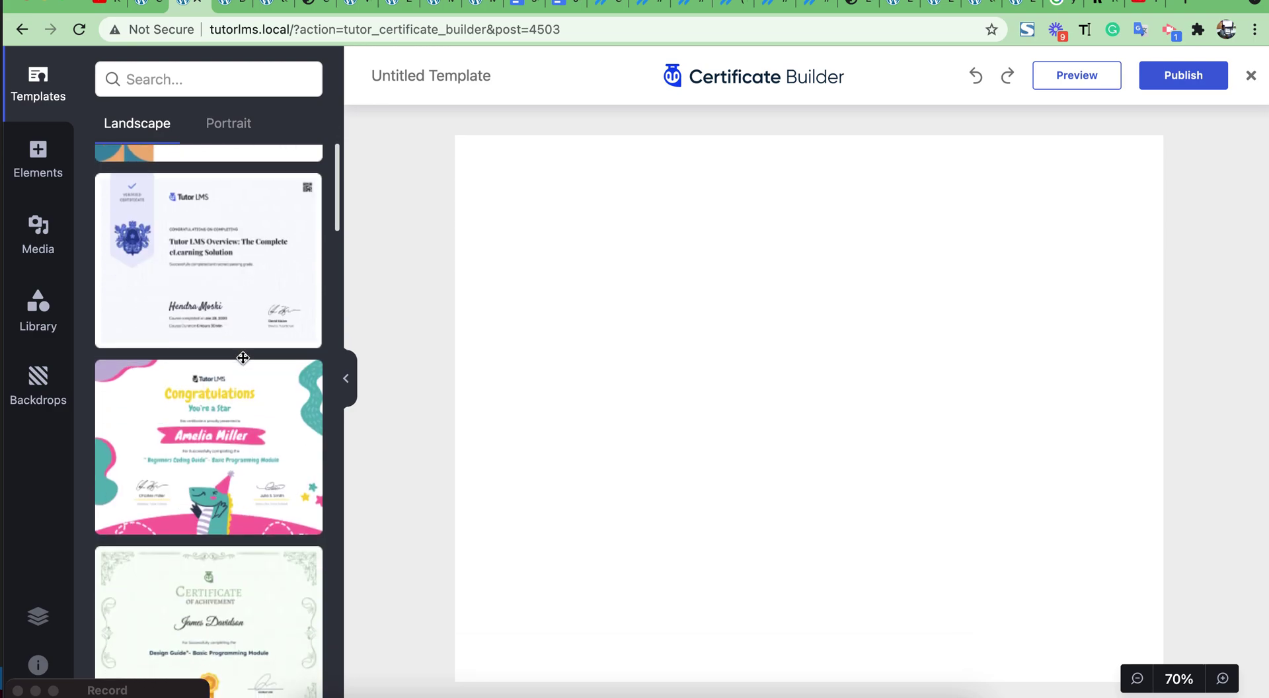
{"action": "scroll", "coordinate": [243, 358], "scroll_direction": "down", "scroll_amount": 3}
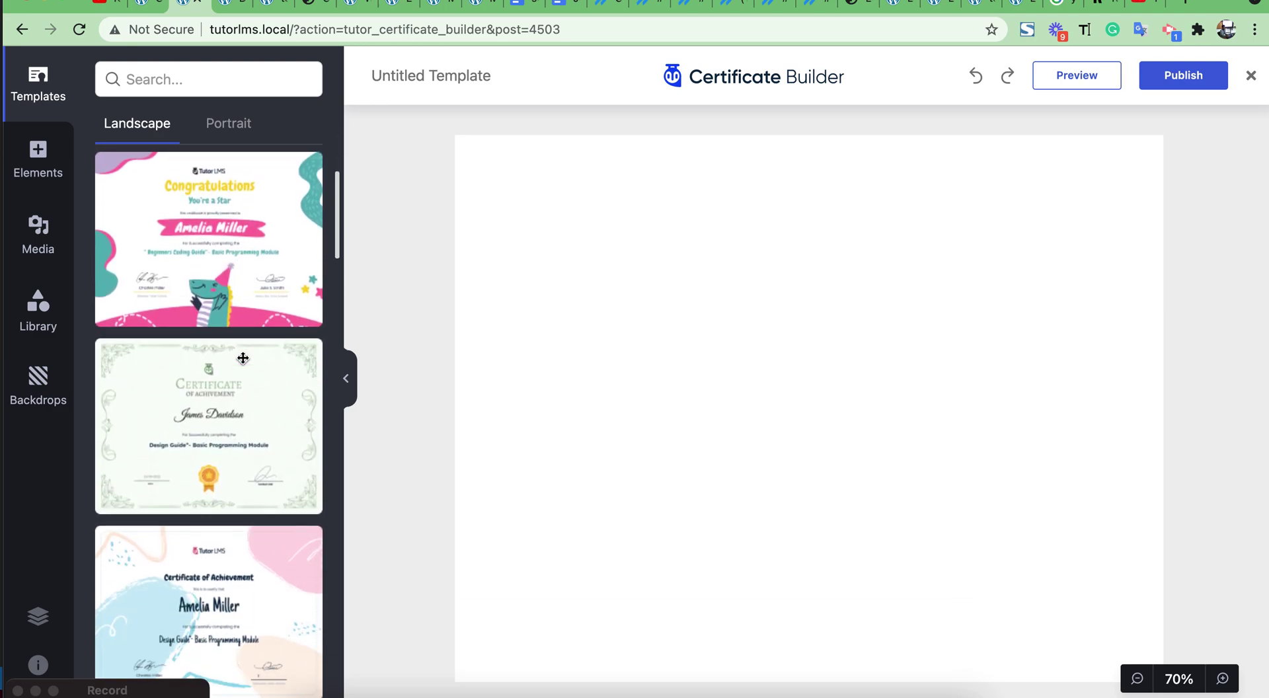
{"action": "scroll", "coordinate": [243, 357], "scroll_direction": "down", "scroll_amount": 1}
{"action": "scroll", "coordinate": [244, 358], "scroll_direction": "down", "scroll_amount": 4}
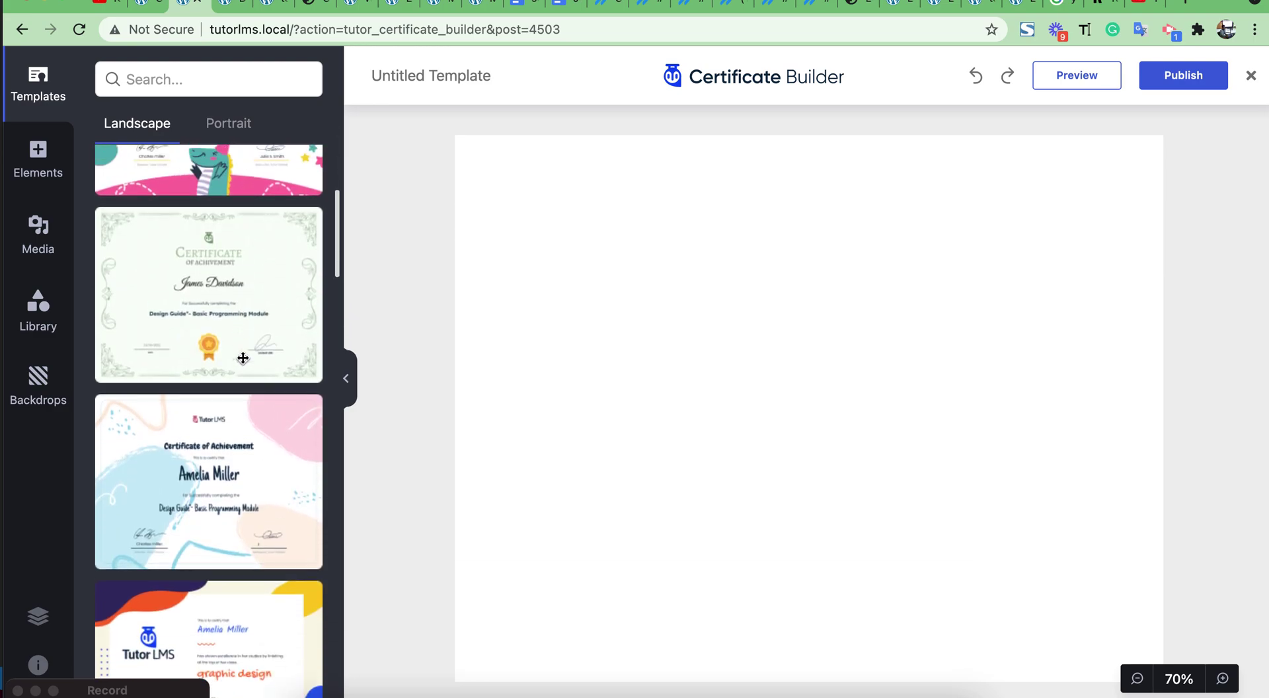
{"action": "scroll", "coordinate": [242, 359], "scroll_direction": "down", "scroll_amount": 2}
{"action": "scroll", "coordinate": [242, 306], "scroll_direction": "up", "scroll_amount": 4}
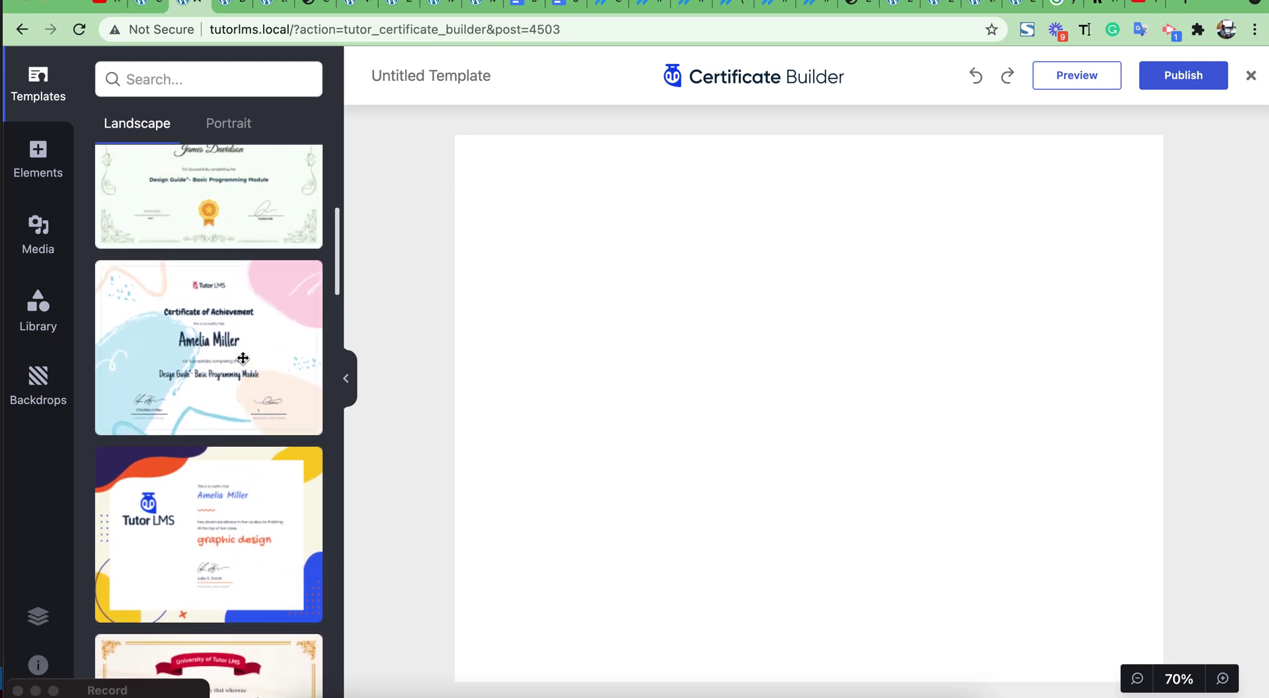
{"action": "left_click", "coordinate": [242, 306]}
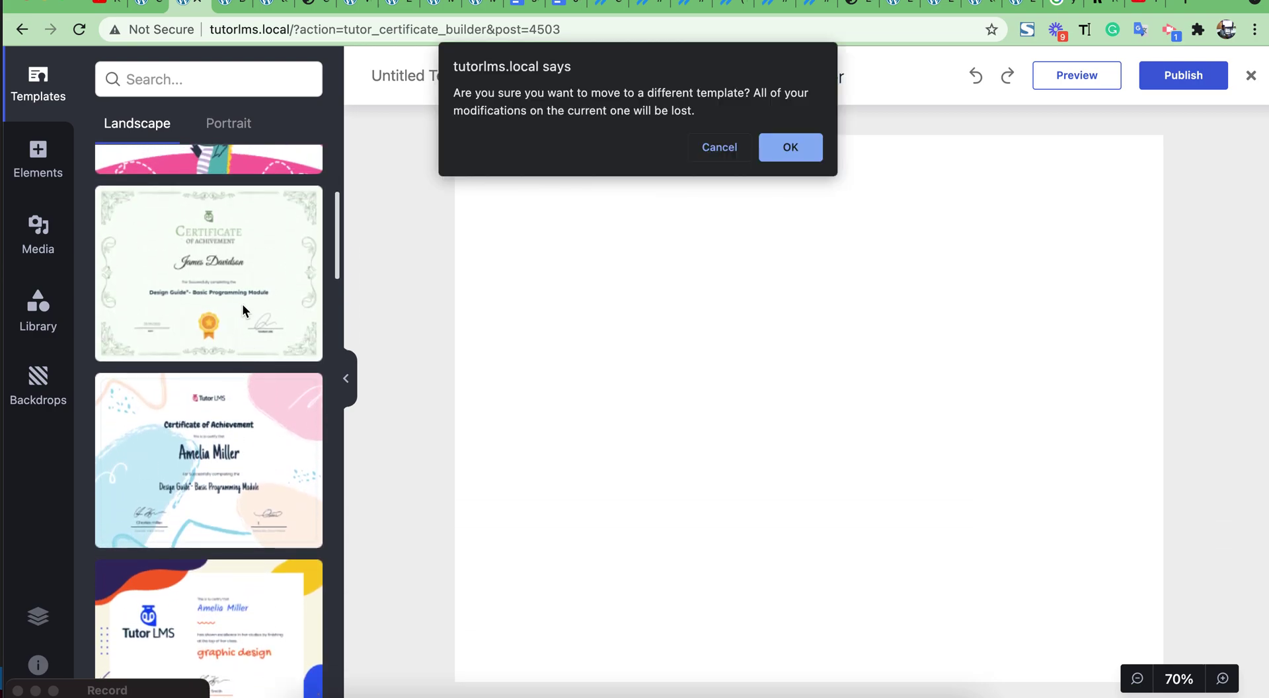
{"action": "left_click", "coordinate": [806, 151]}
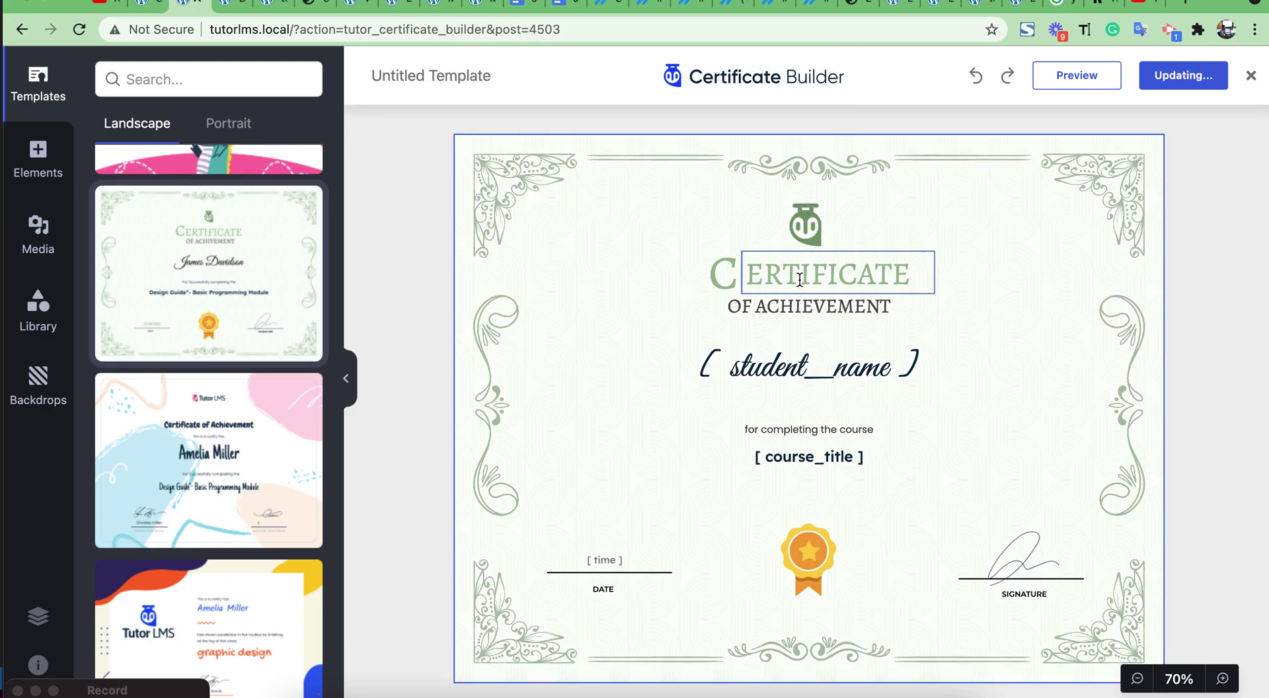
{"action": "left_click", "coordinate": [745, 275]}
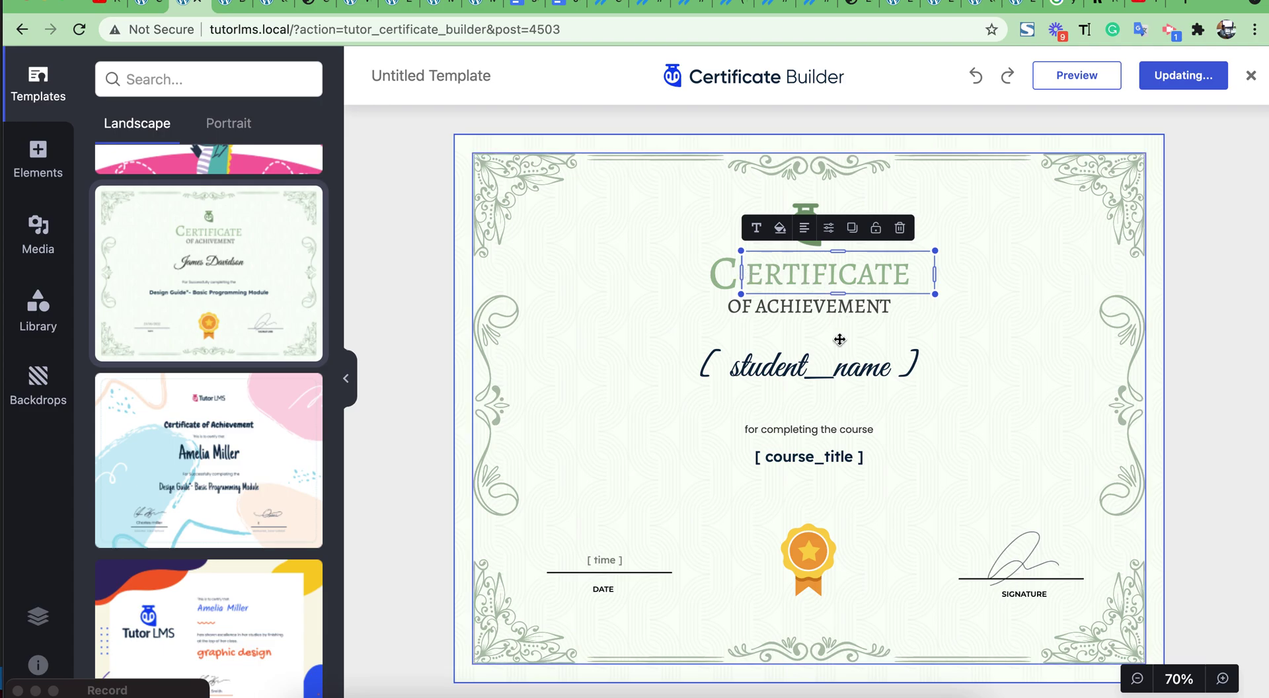
Step: Change the OF ACHIEVEMENT subtitle to 'Here' and nudge the student_name placeholder lower
{"action": "left_click", "coordinate": [875, 338]}
{"action": "left_click", "coordinate": [835, 303]}
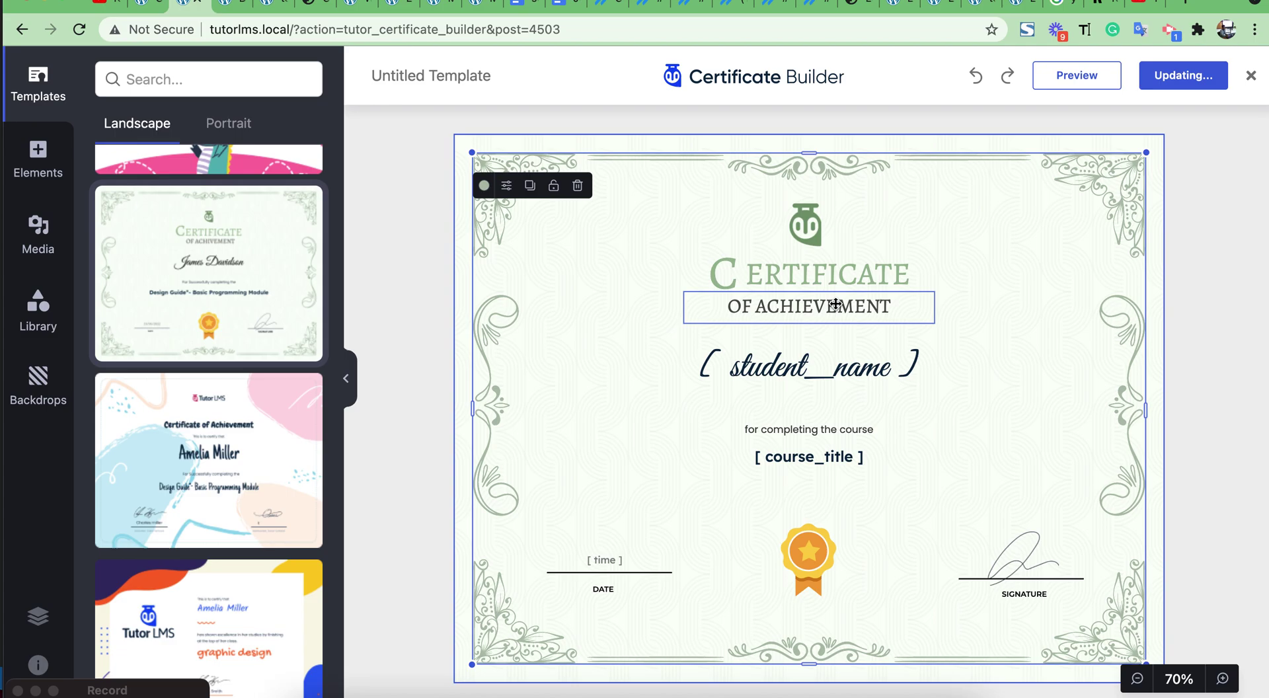
{"action": "double_click", "coordinate": [835, 303]}
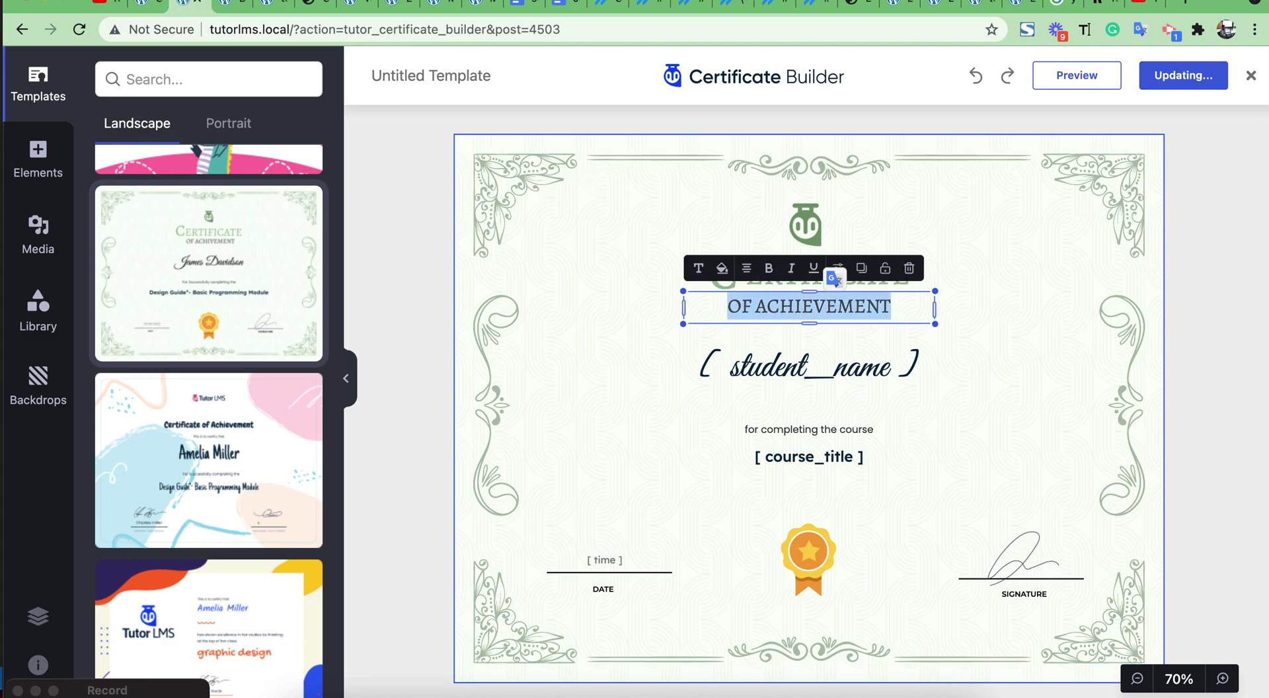
{"action": "type", "text": "Here"}
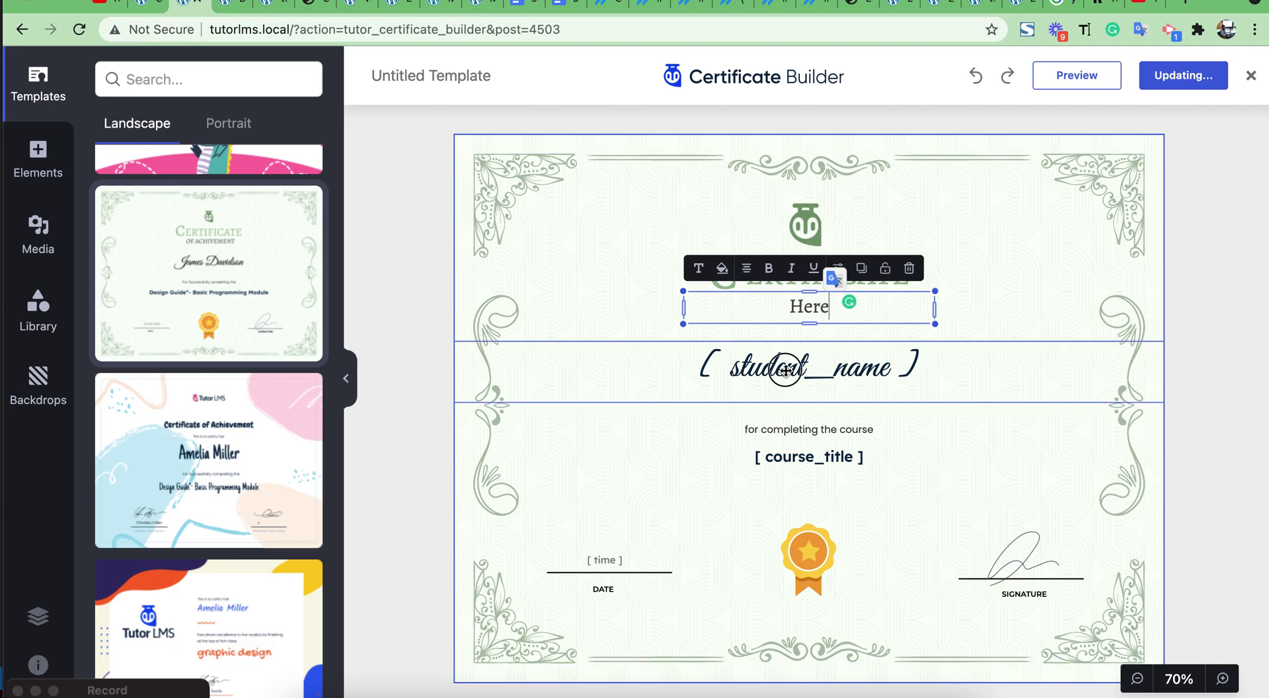
{"action": "left_click_drag", "start_coordinate": [786, 370], "coordinate": [791, 395]}
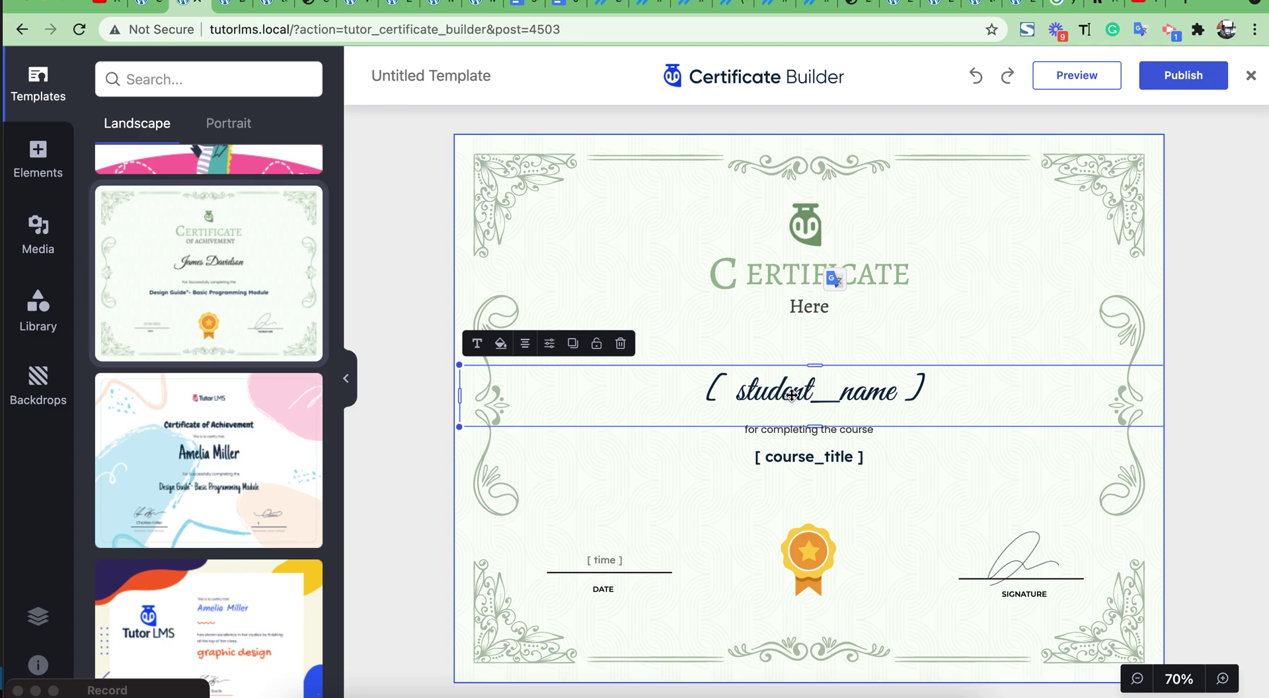
{"action": "left_click", "coordinate": [760, 335]}
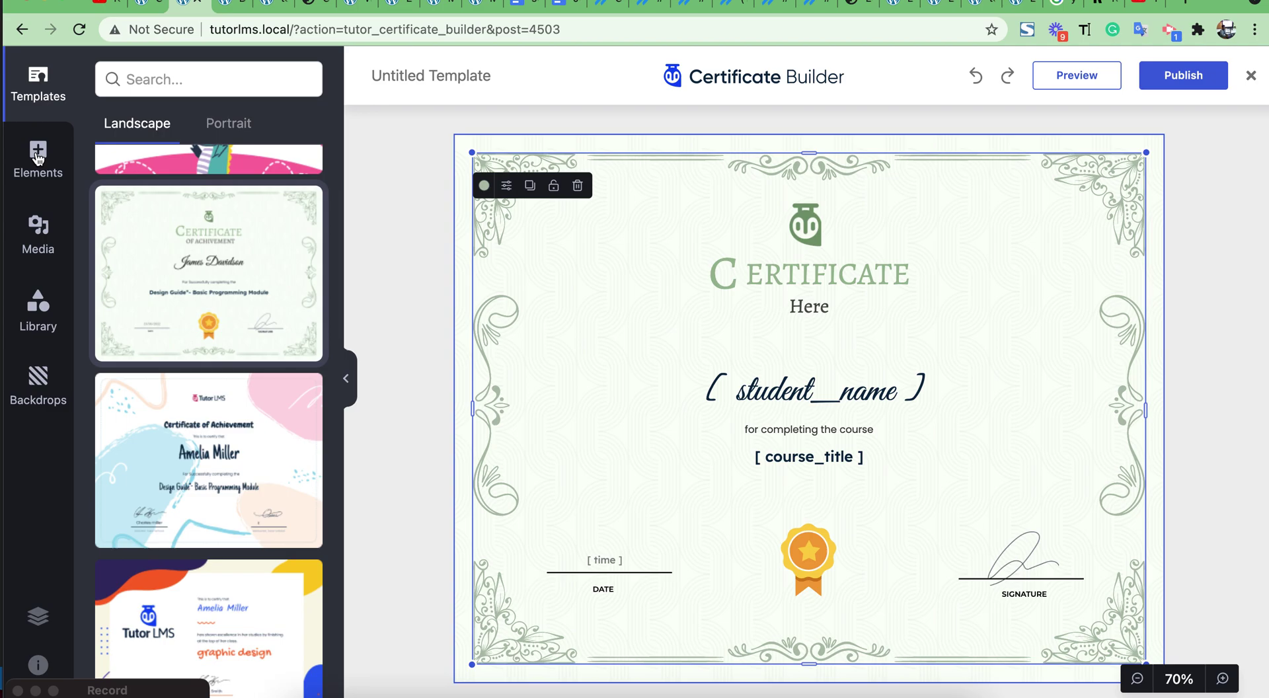
Step: Add a Hello World text under 'Here', plus instructor_name and grade placeholders below the student name
{"action": "left_click", "coordinate": [38, 157]}
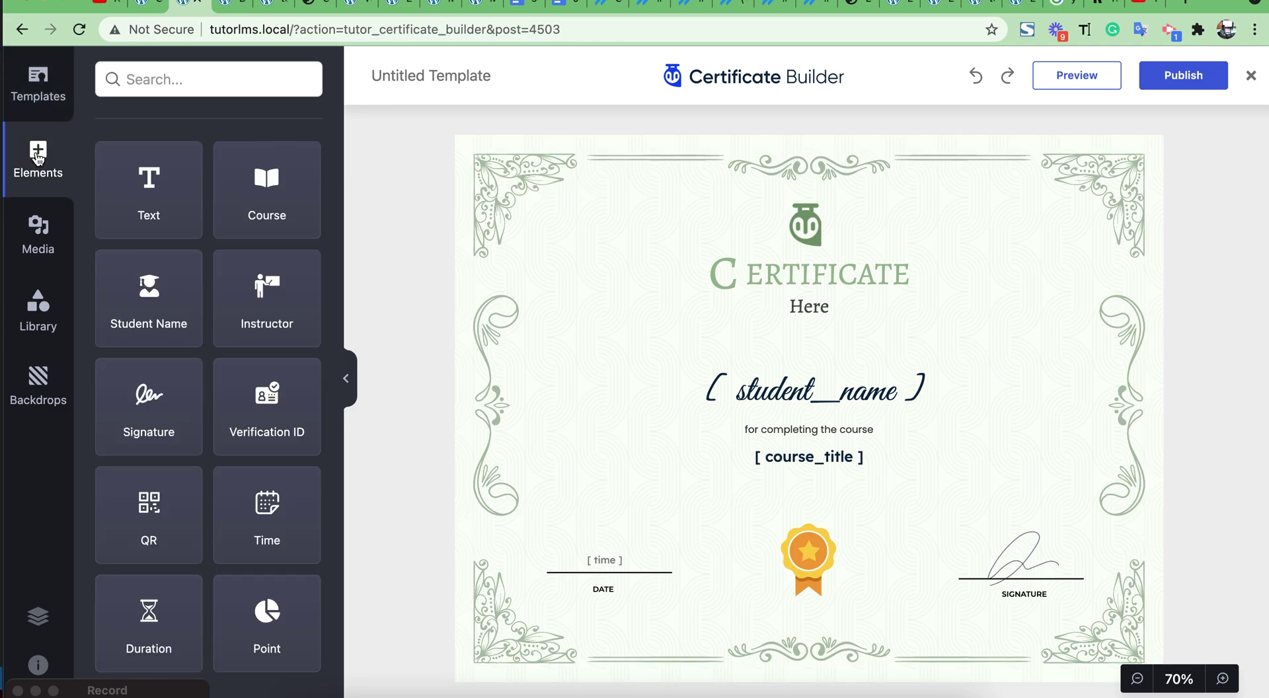
{"action": "left_click", "coordinate": [145, 211]}
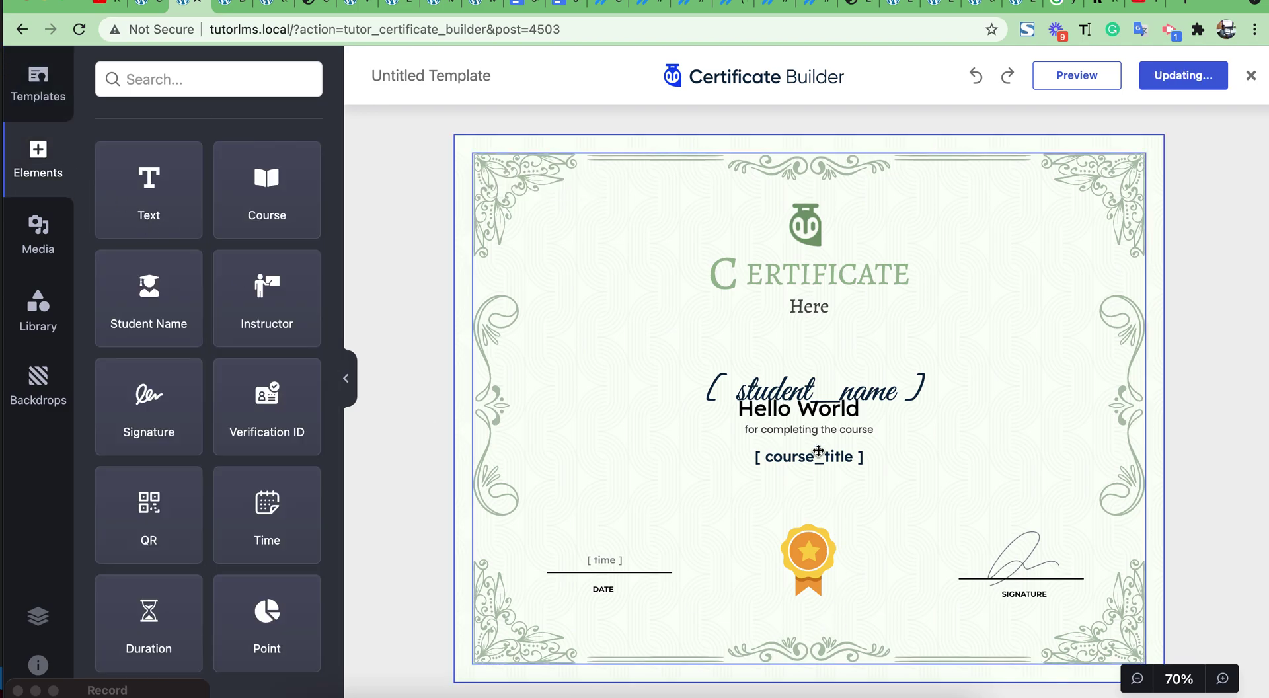
{"action": "left_click_drag", "start_coordinate": [798, 410], "coordinate": [796, 335]}
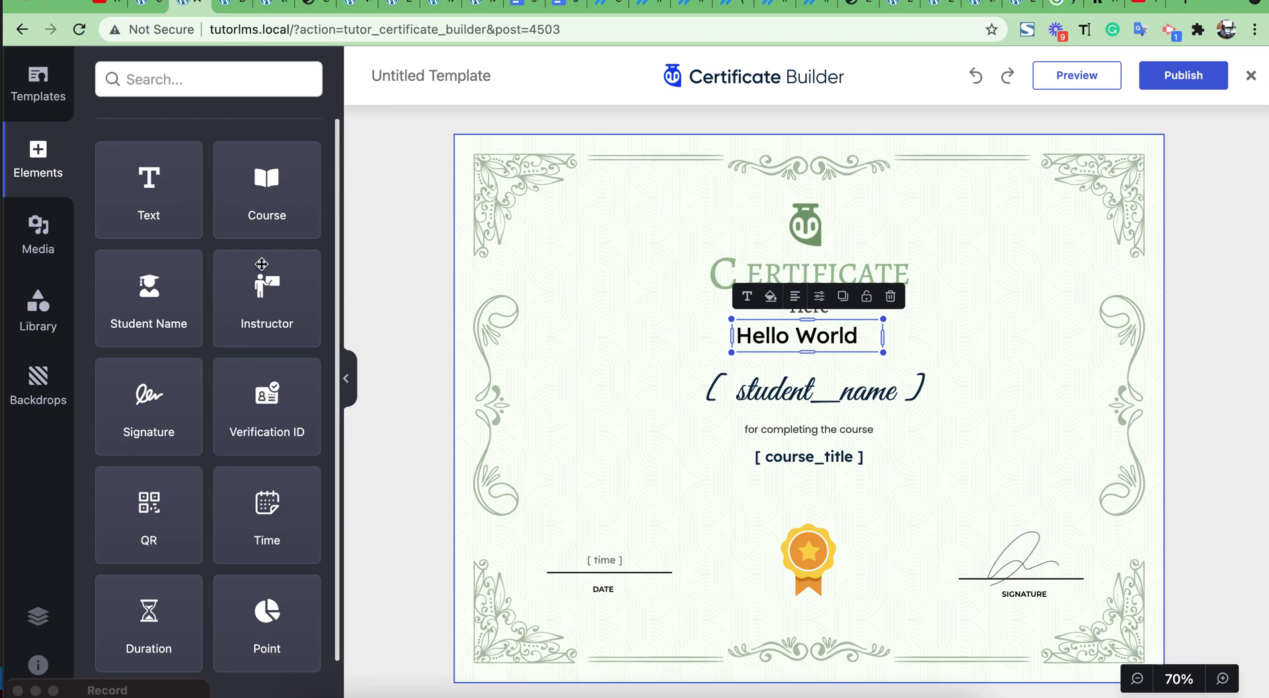
{"action": "left_click_drag", "start_coordinate": [262, 264], "coordinate": [805, 354]}
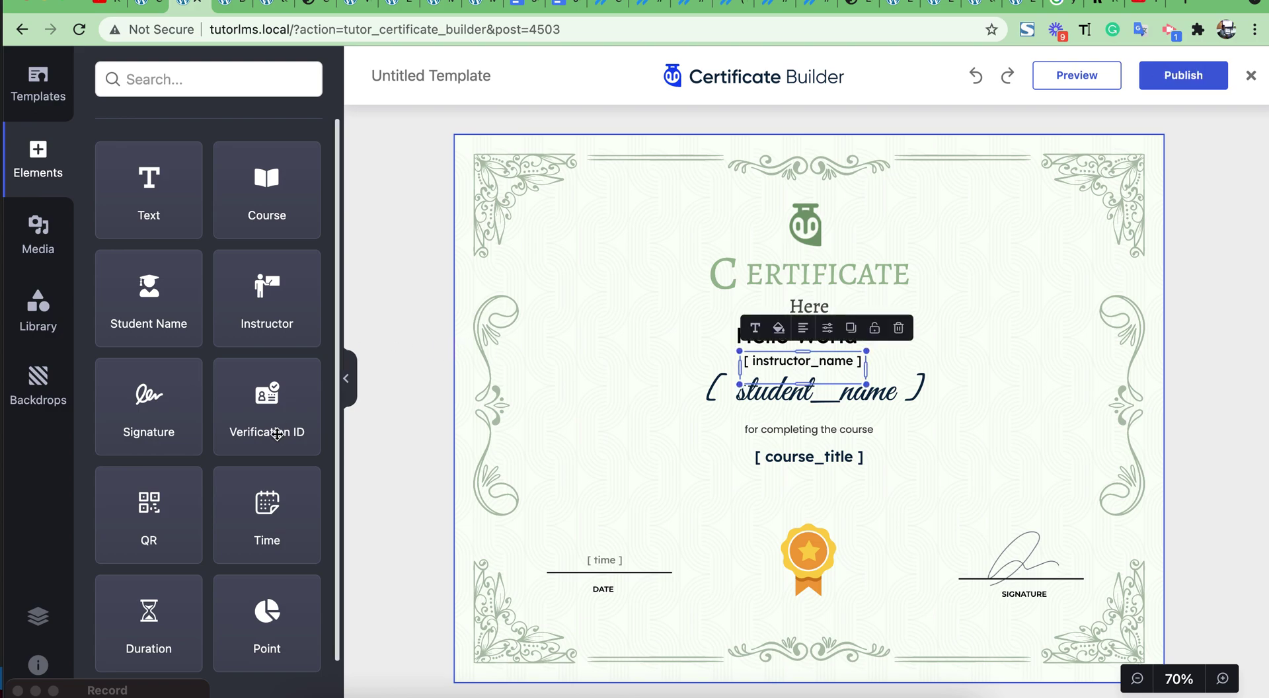
{"action": "scroll", "coordinate": [277, 433], "scroll_direction": "down", "scroll_amount": 3}
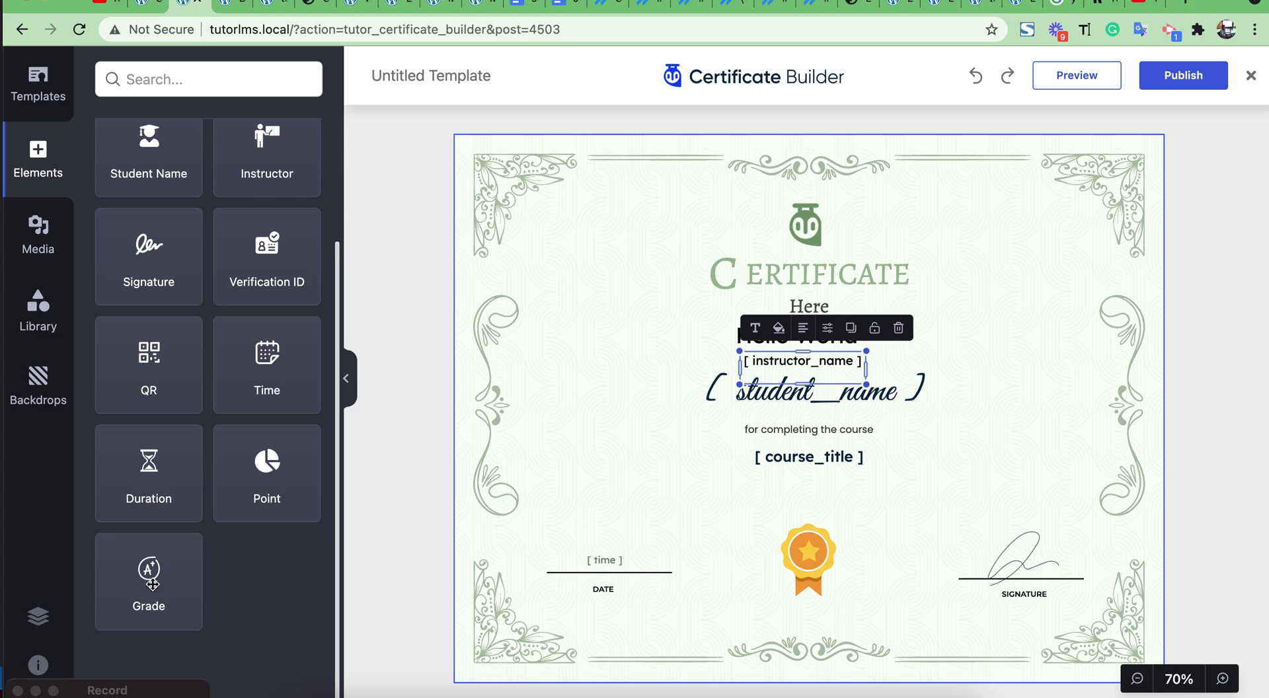
{"action": "left_click_drag", "start_coordinate": [160, 583], "coordinate": [817, 412]}
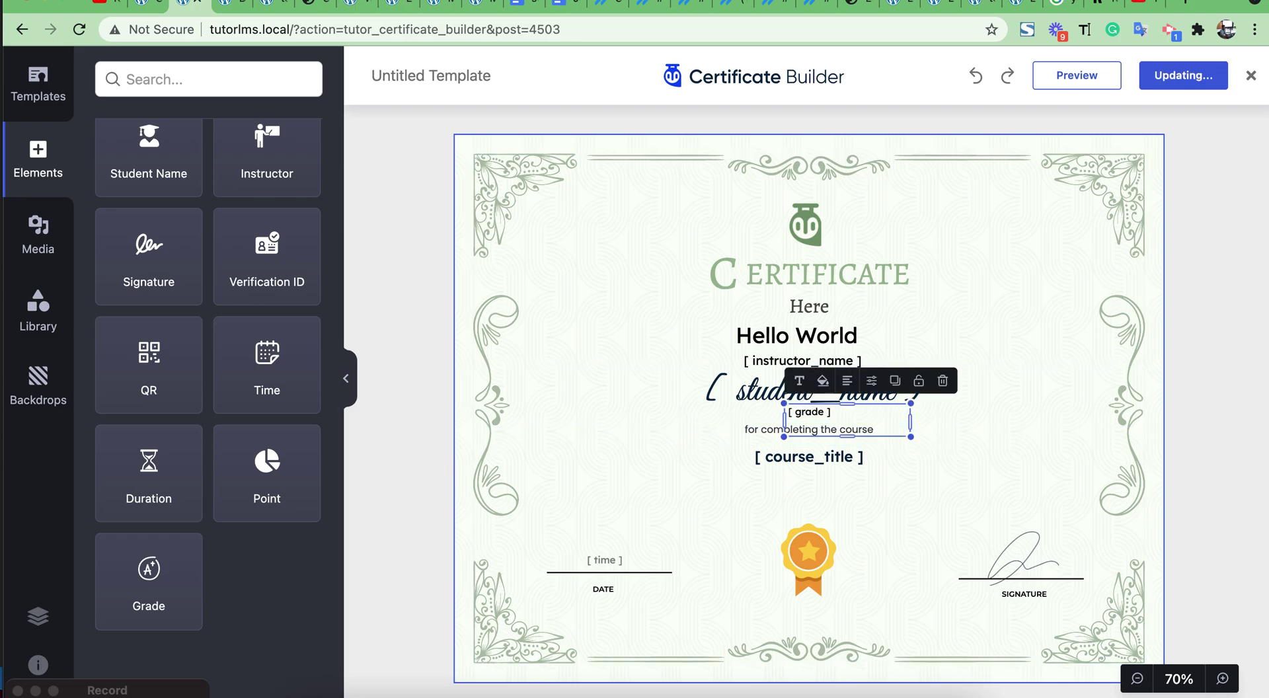
{"action": "scroll", "coordinate": [271, 681], "scroll_direction": "up", "scroll_amount": 3}
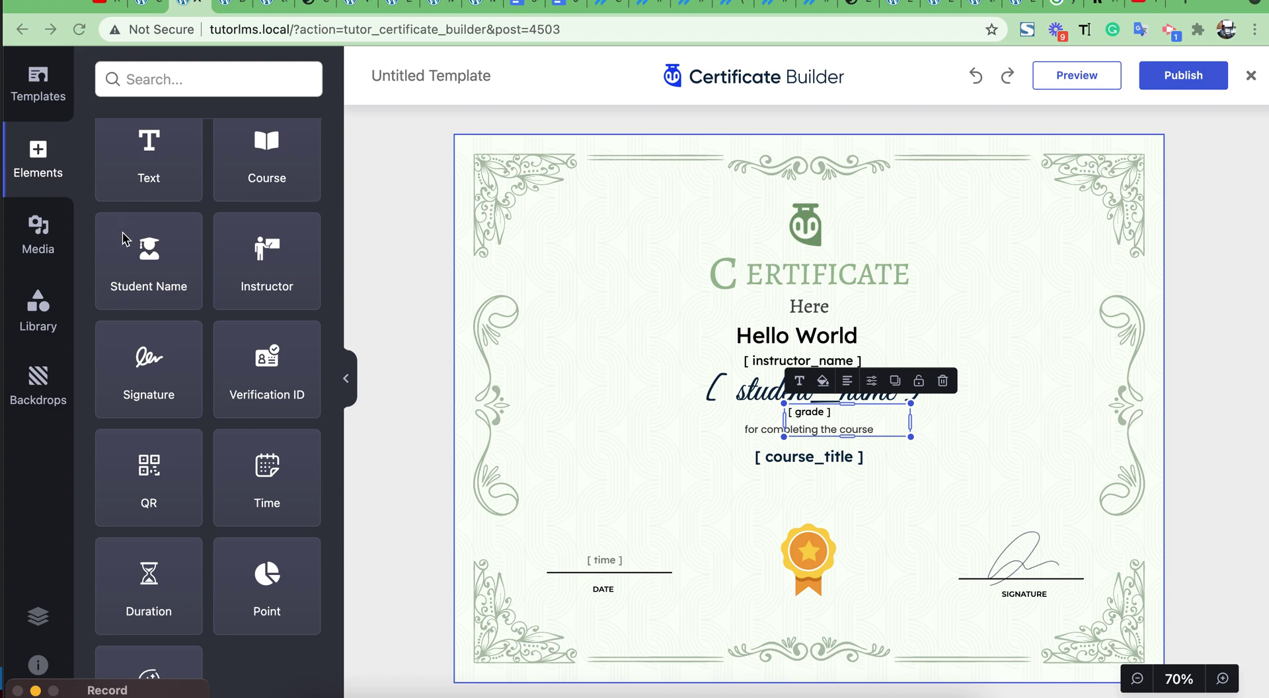
Step: Drag an Unsplash graduation photo into the certificate's top-left corner
{"action": "left_click", "coordinate": [36, 235]}
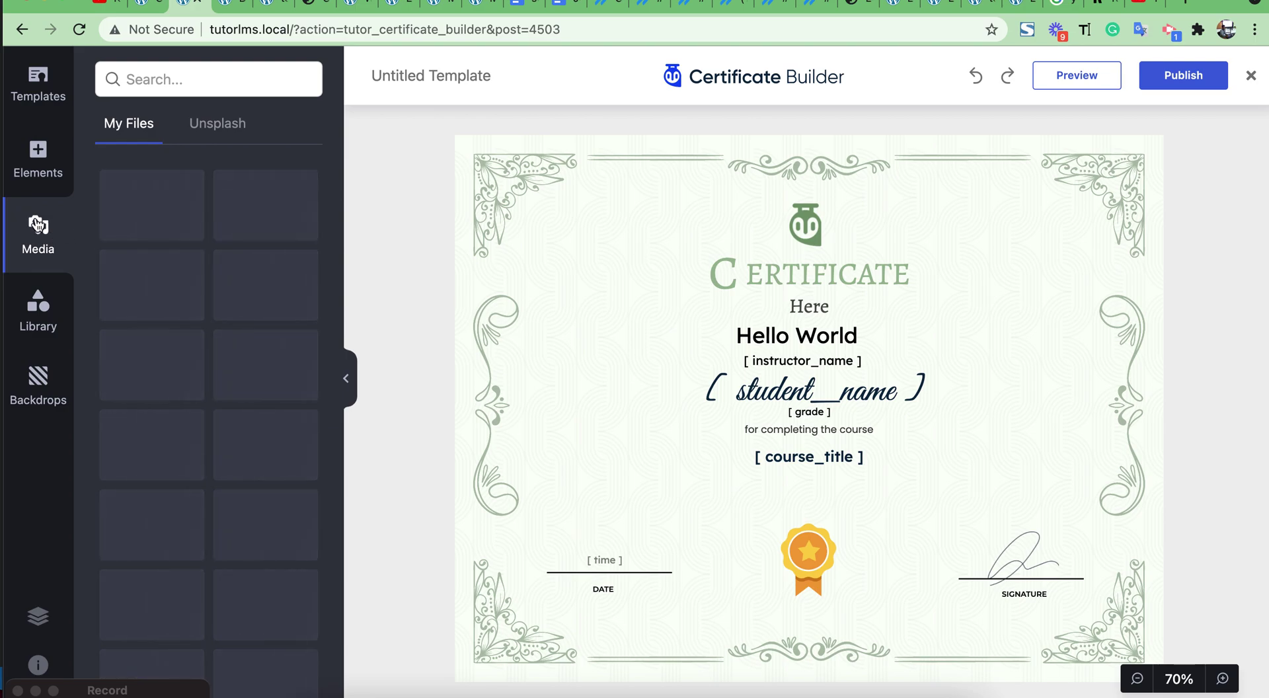
{"action": "left_click", "coordinate": [208, 135]}
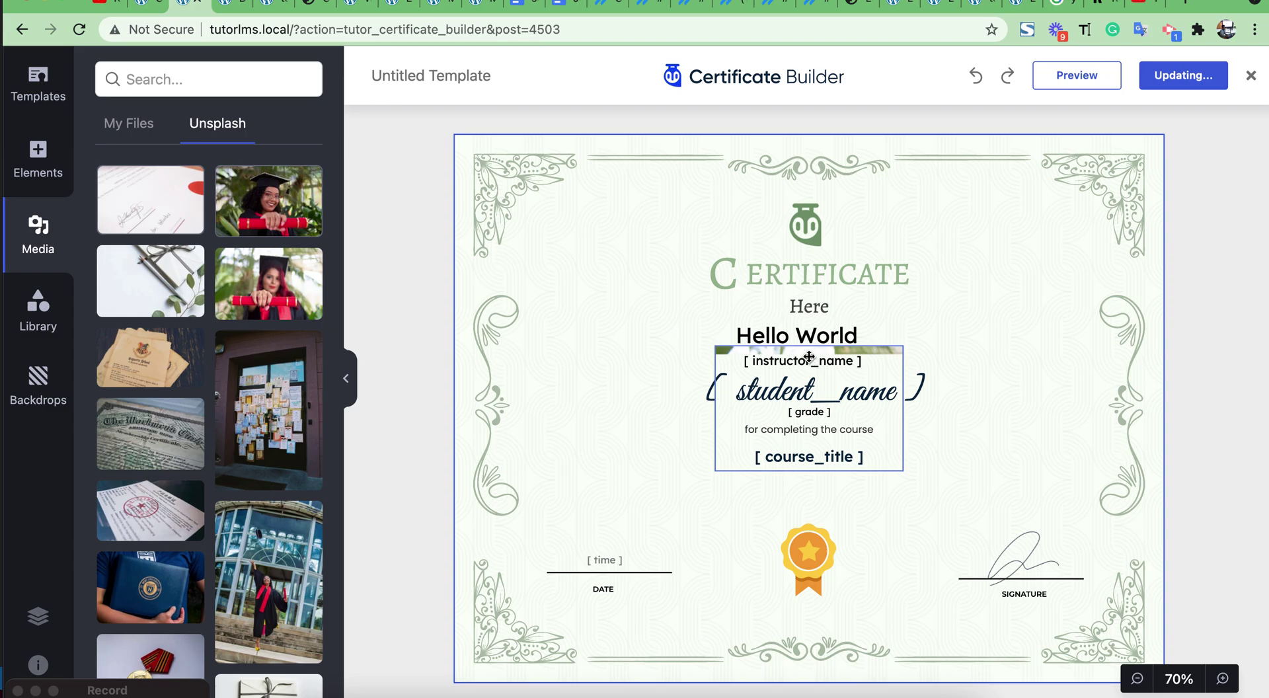
{"action": "left_click_drag", "start_coordinate": [810, 357], "coordinate": [596, 187]}
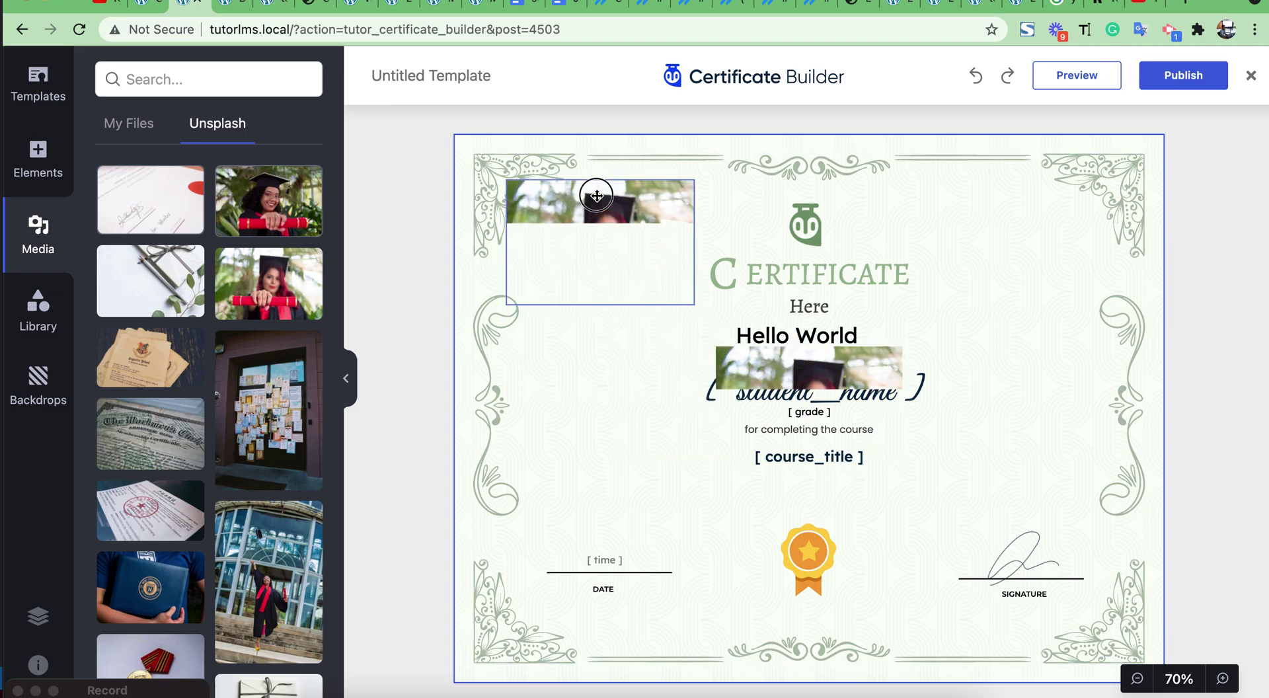
{"action": "left_click_drag", "start_coordinate": [597, 195], "coordinate": [603, 210]}
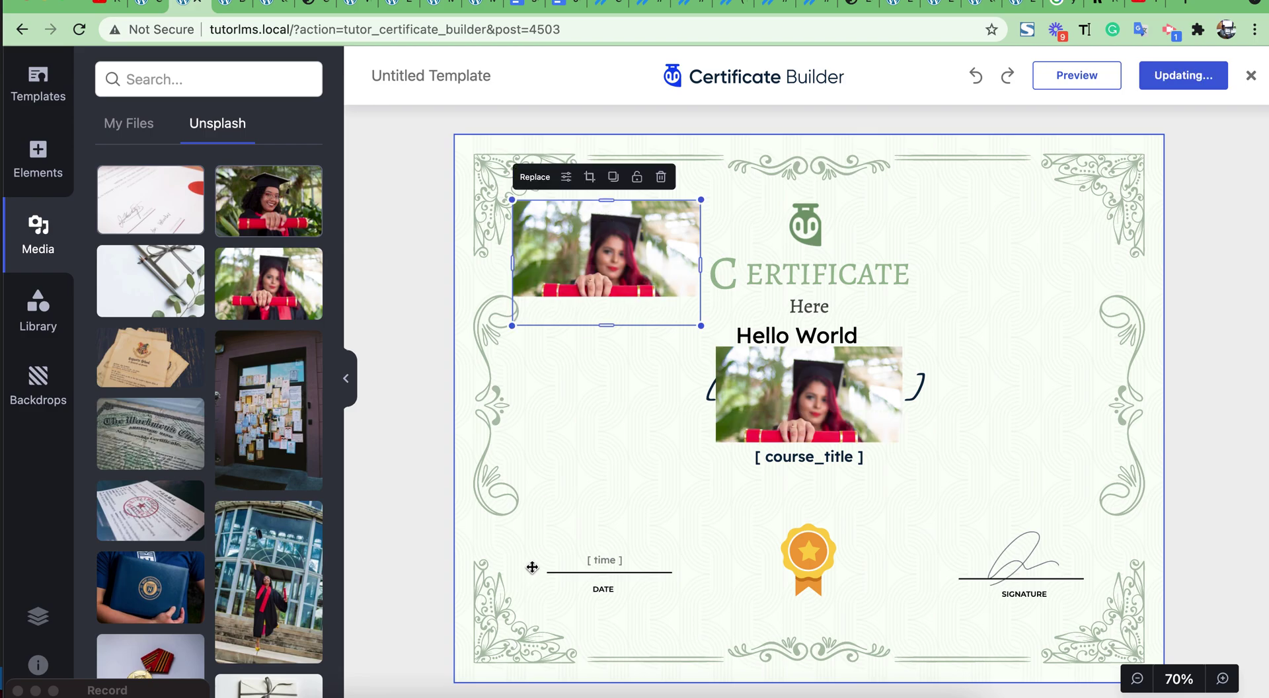
{"action": "left_click", "coordinate": [552, 466]}
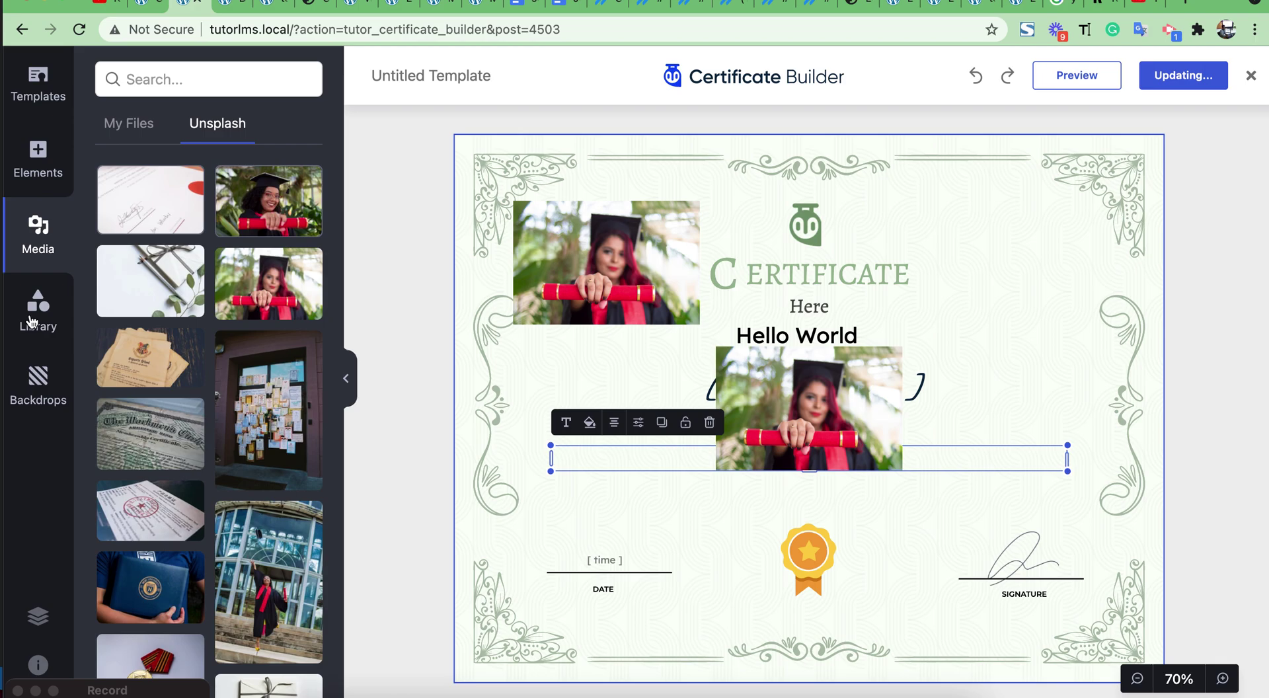
{"action": "left_click", "coordinate": [31, 322]}
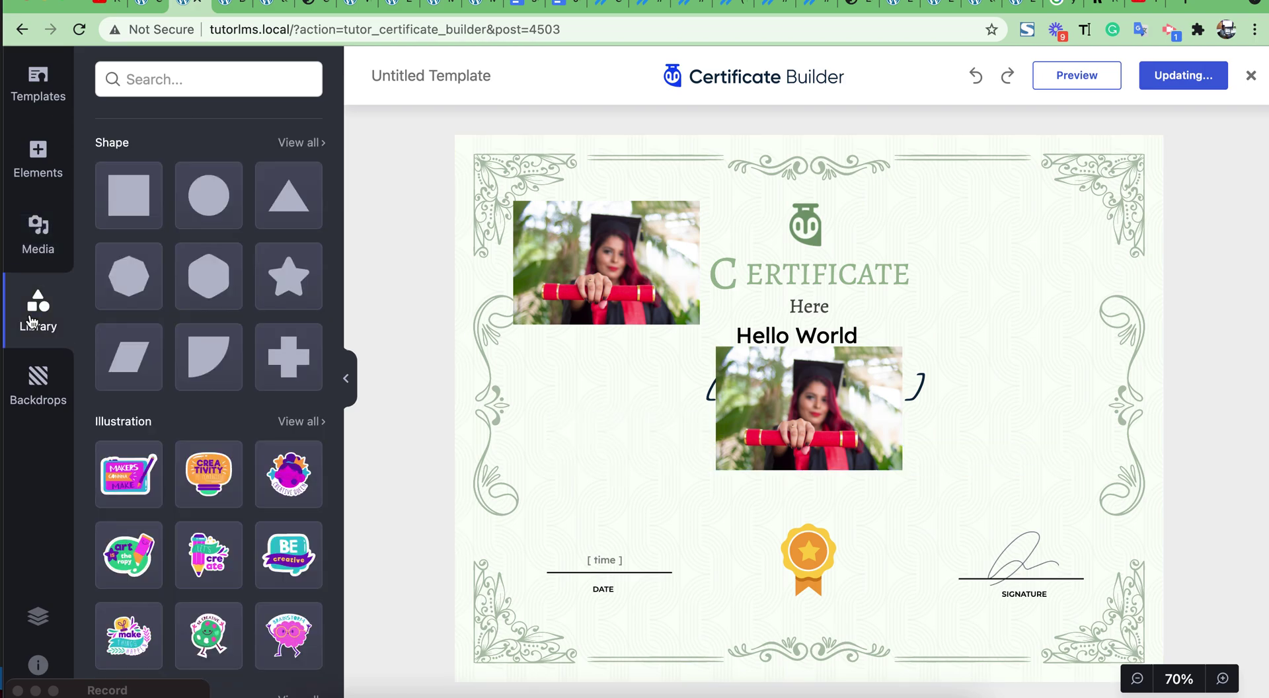
Step: Delete the extra graduation photo from the centre of the certificate
{"action": "double_click", "coordinate": [123, 422]}
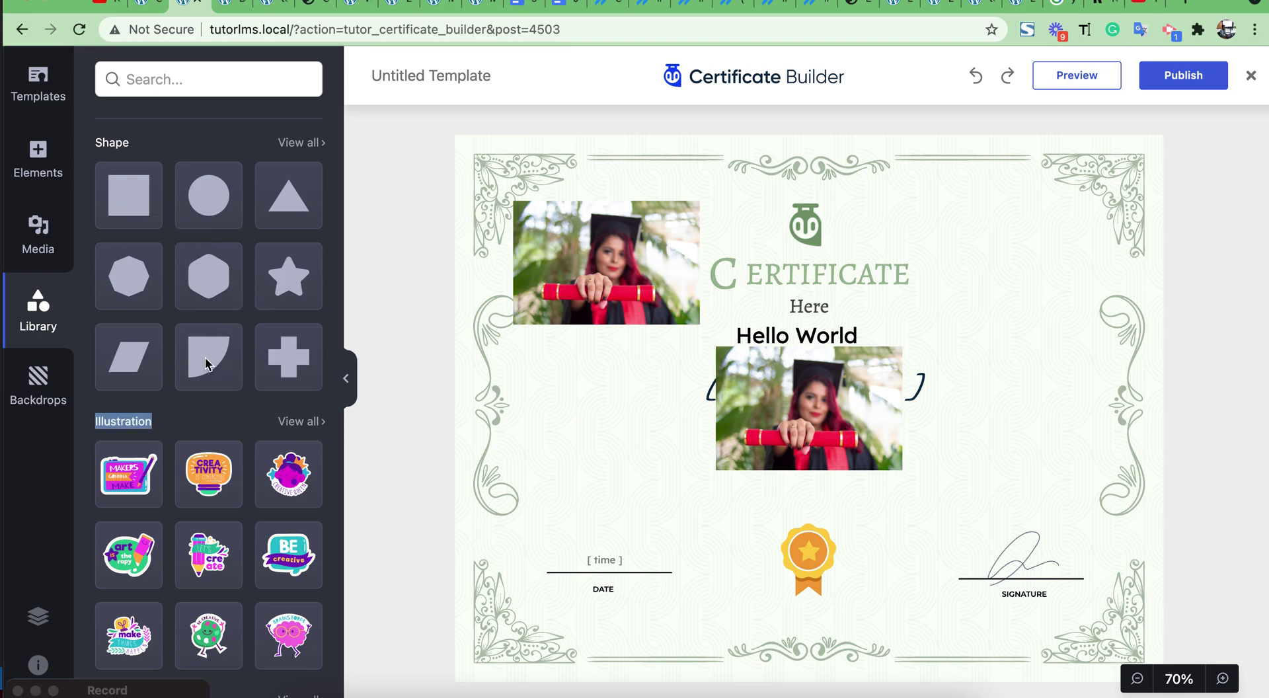
{"action": "left_click", "coordinate": [795, 415]}
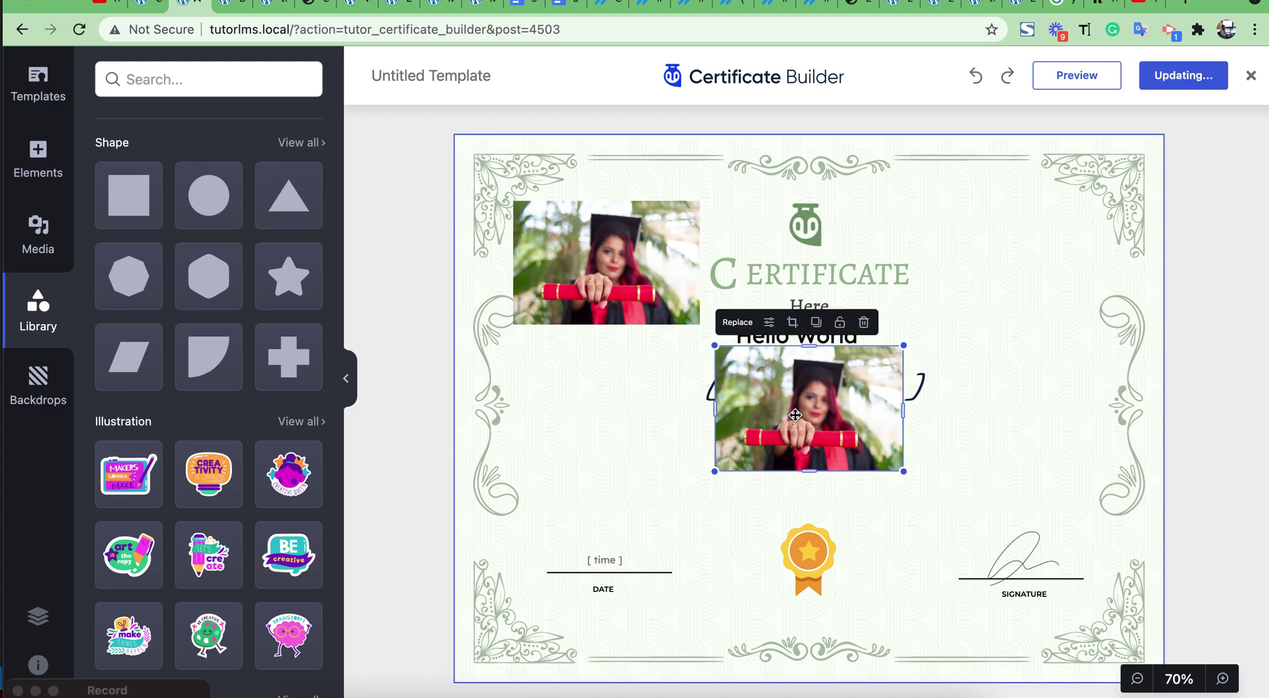
{"action": "key", "text": "Delete"}
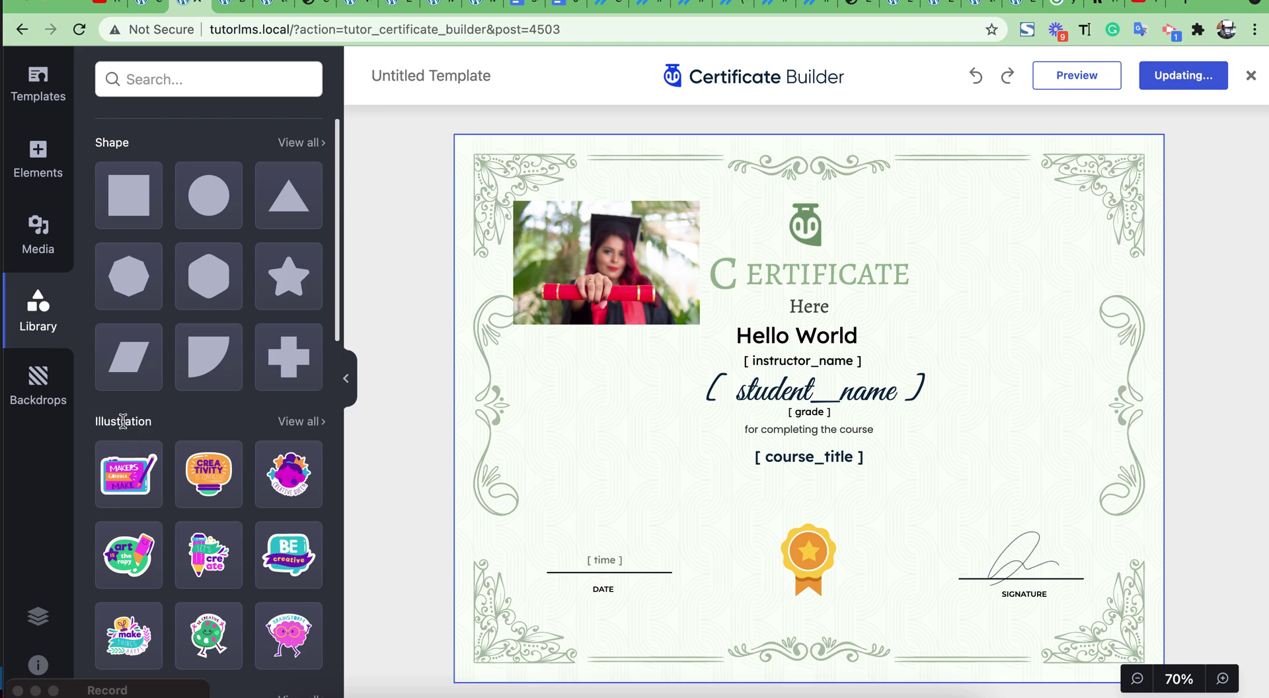
Step: Add the let's create sticker at top-right and a red-ribbon medal beside CERTIFICATE
{"action": "scroll", "coordinate": [122, 422], "scroll_direction": "down", "scroll_amount": 3}
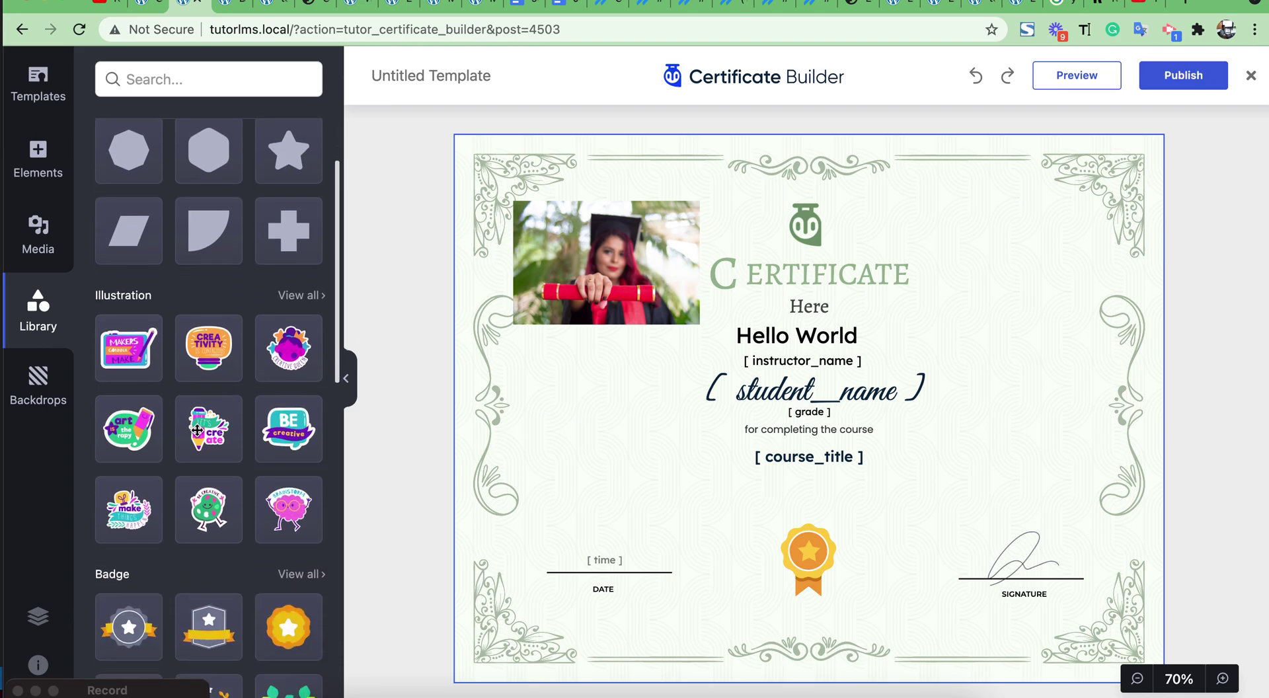
{"action": "left_click", "coordinate": [197, 430]}
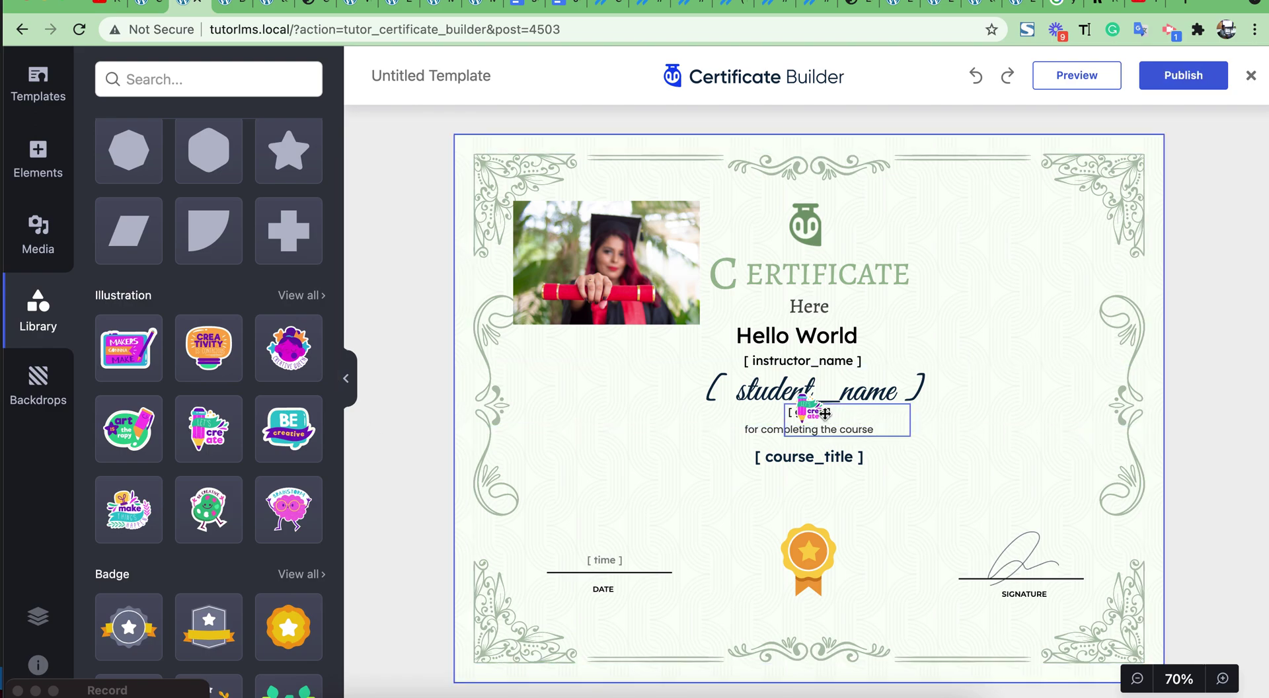
{"action": "left_click_drag", "start_coordinate": [806, 408], "coordinate": [1025, 203]}
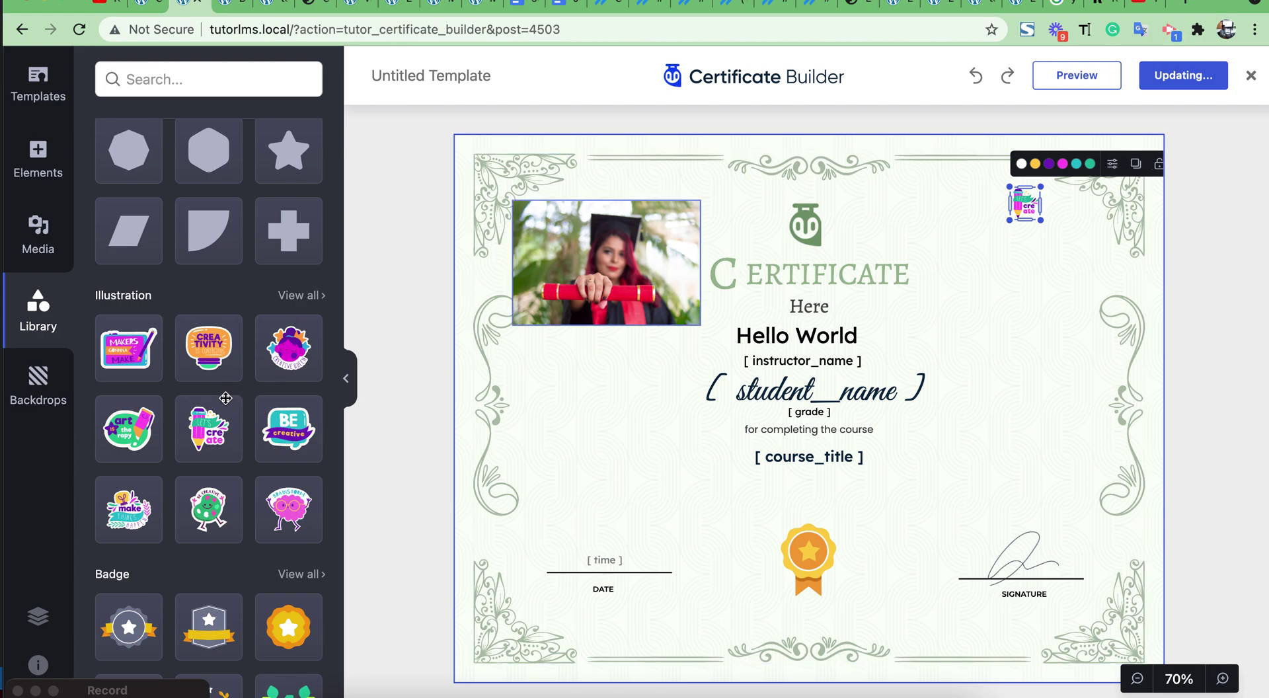
{"action": "scroll", "coordinate": [212, 409], "scroll_direction": "down", "scroll_amount": 5}
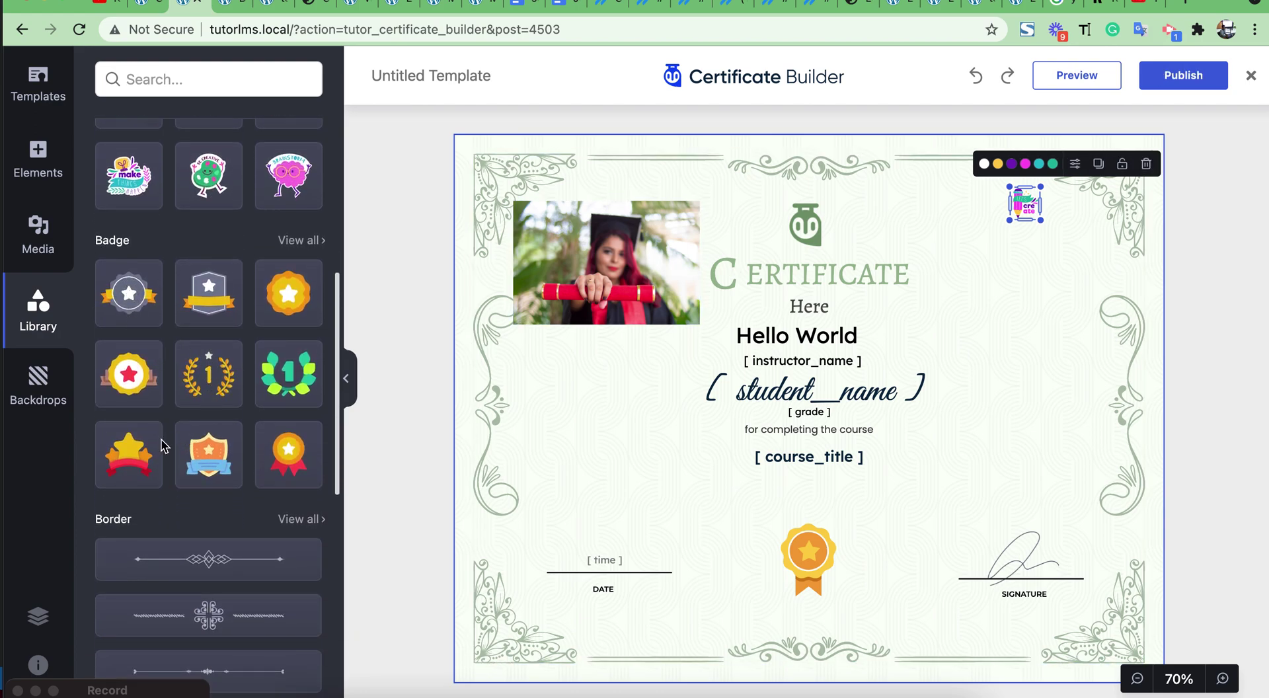
{"action": "left_click", "coordinate": [275, 466]}
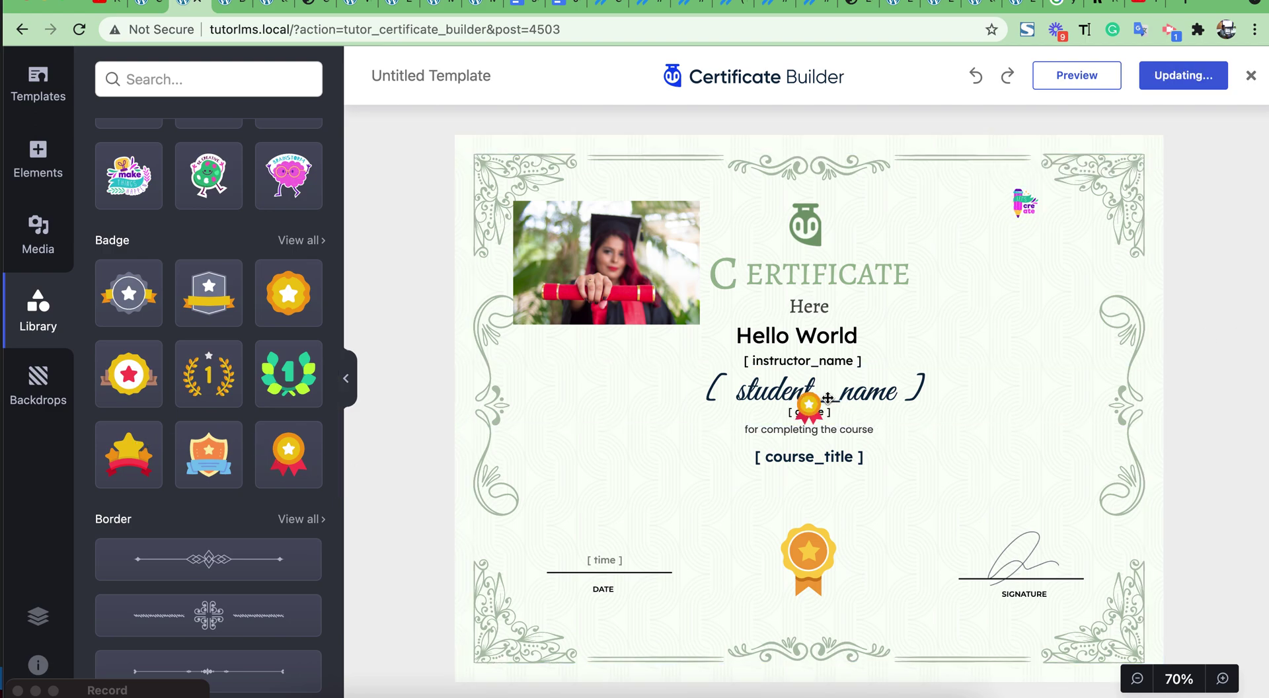
{"action": "left_click_drag", "start_coordinate": [802, 405], "coordinate": [751, 226]}
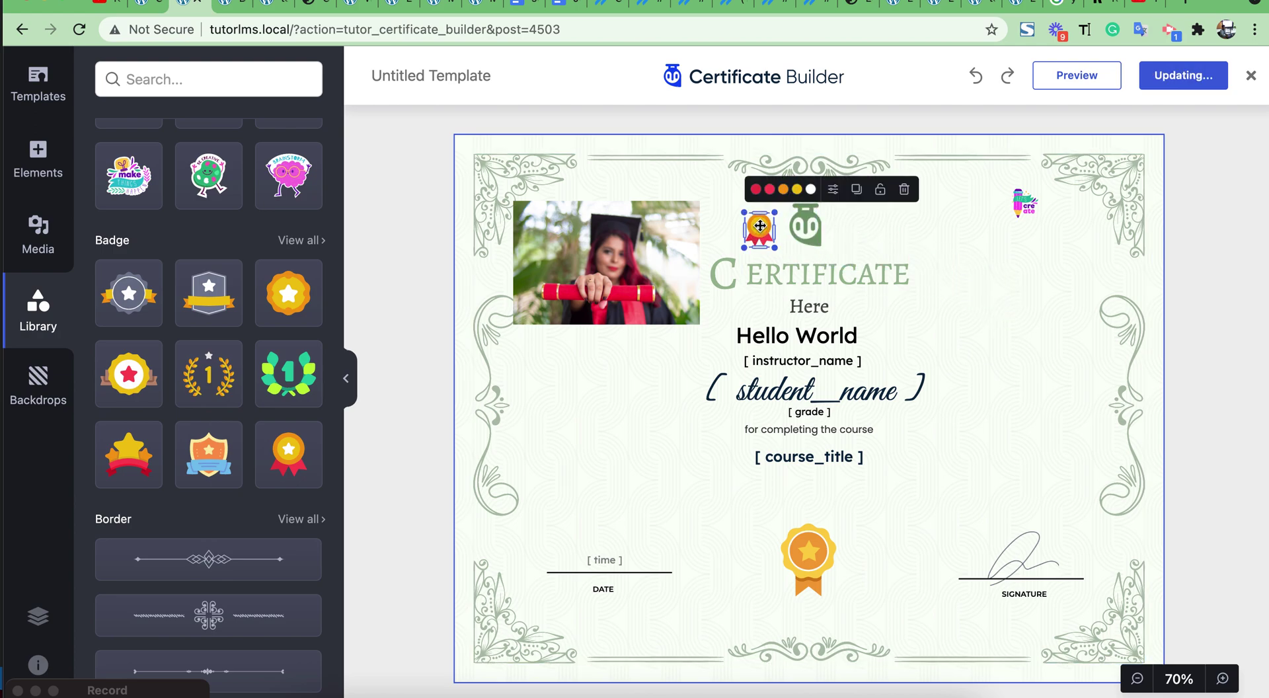
Step: Add the black zigzag frame from the Library to the certificate
{"action": "scroll", "coordinate": [291, 529], "scroll_direction": "down", "scroll_amount": 2}
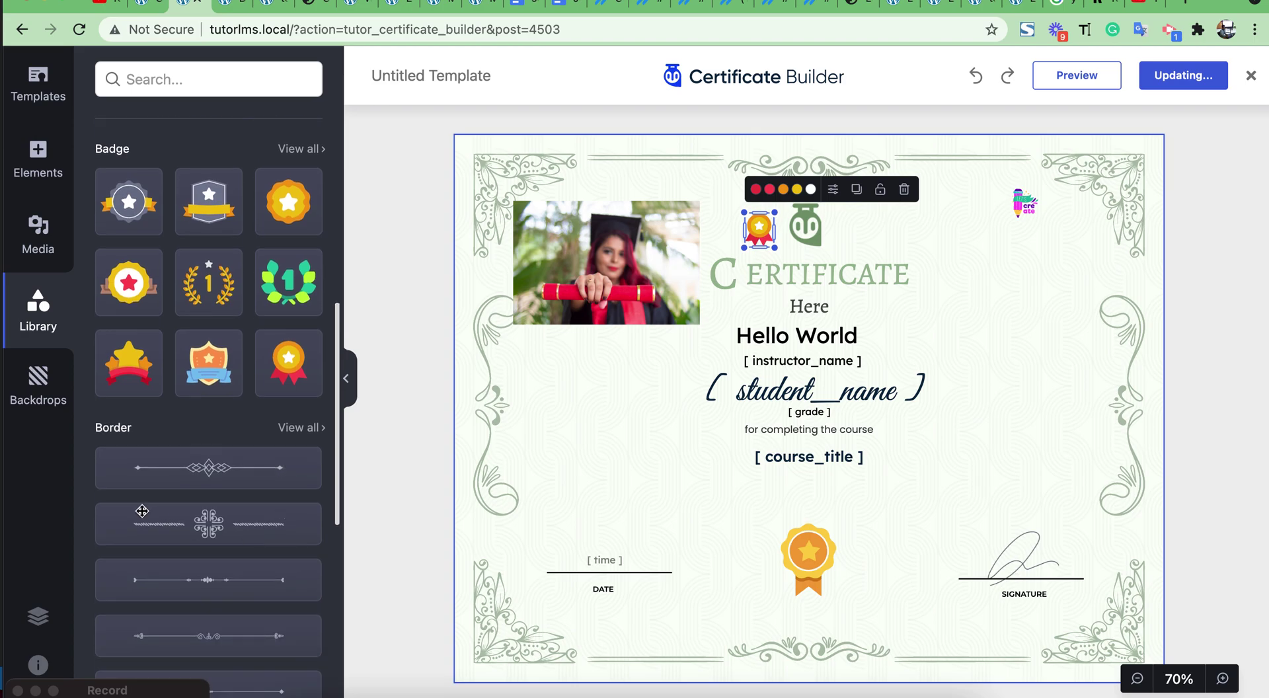
{"action": "scroll", "coordinate": [220, 544], "scroll_direction": "down", "scroll_amount": 3}
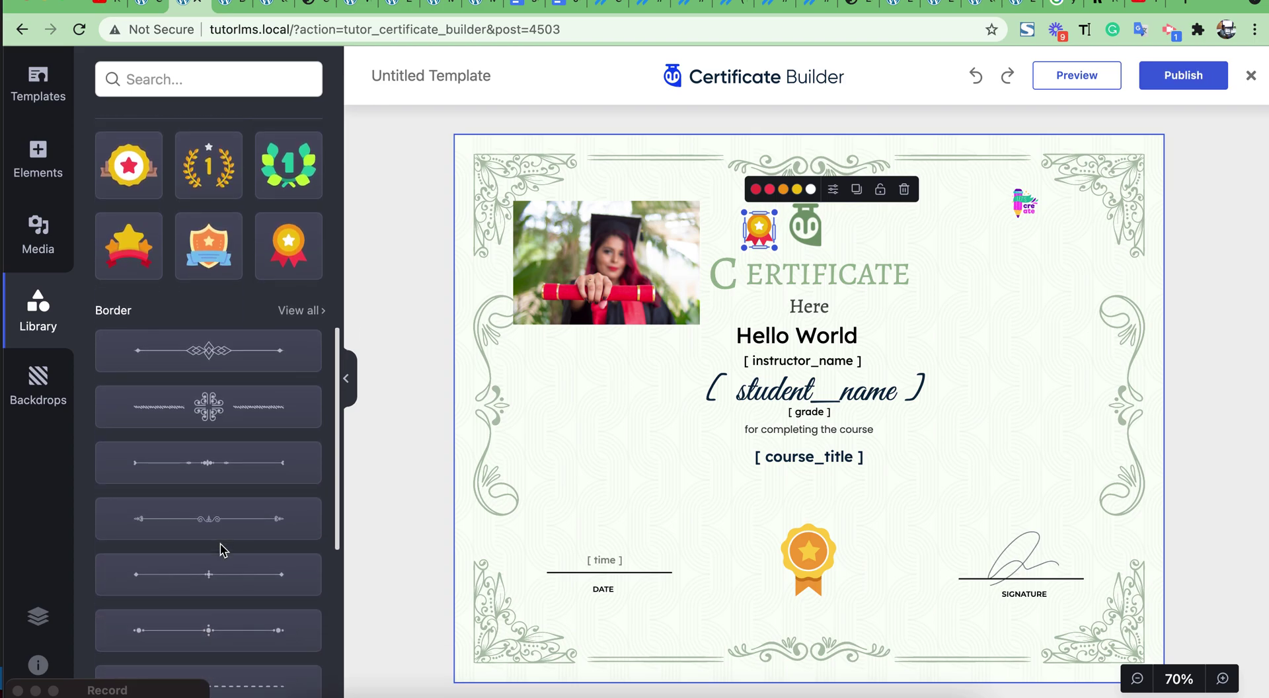
{"action": "scroll", "coordinate": [221, 544], "scroll_direction": "down", "scroll_amount": 1}
{"action": "scroll", "coordinate": [220, 544], "scroll_direction": "up", "scroll_amount": 6}
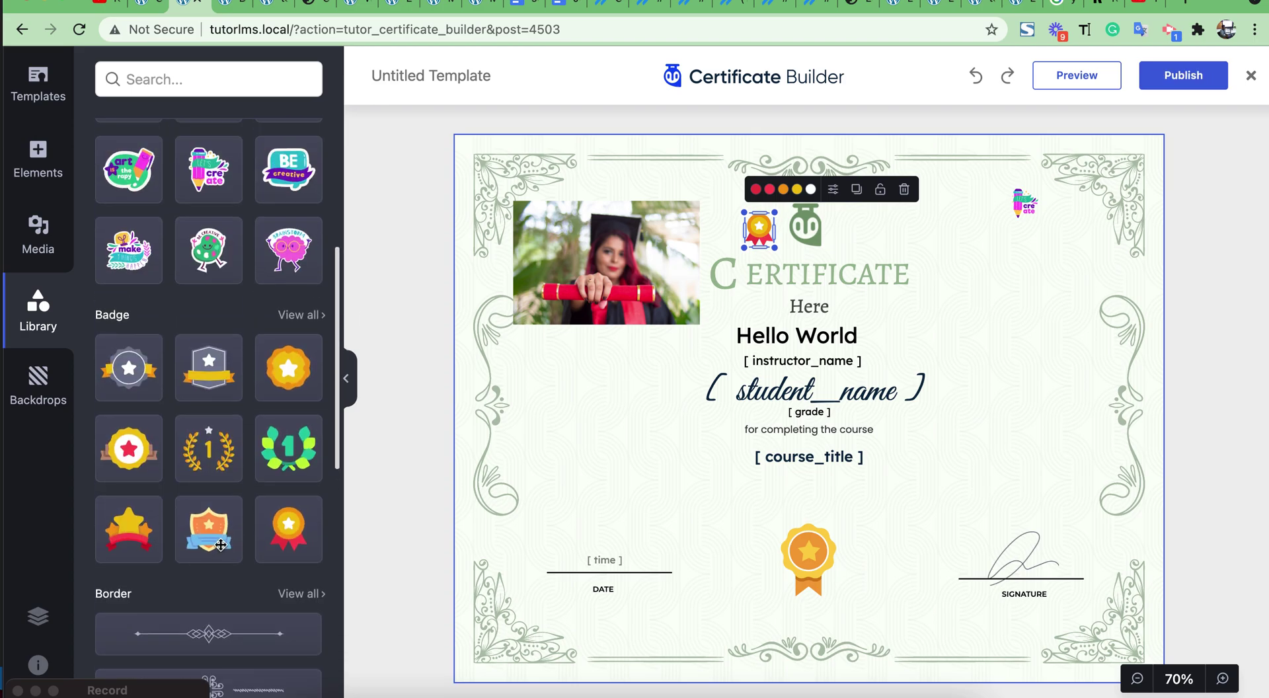
{"action": "scroll", "coordinate": [221, 544], "scroll_direction": "down", "scroll_amount": 1}
{"action": "scroll", "coordinate": [220, 544], "scroll_direction": "down", "scroll_amount": 12}
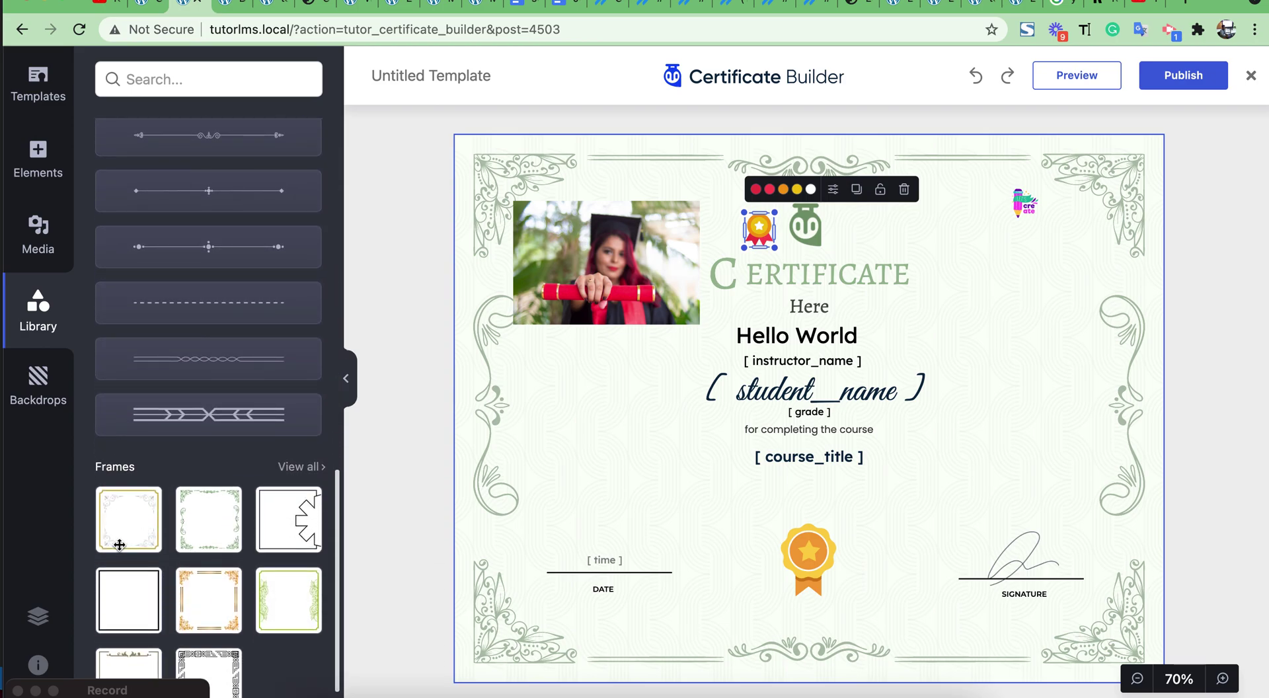
{"action": "scroll", "coordinate": [115, 526], "scroll_direction": "down", "scroll_amount": 2}
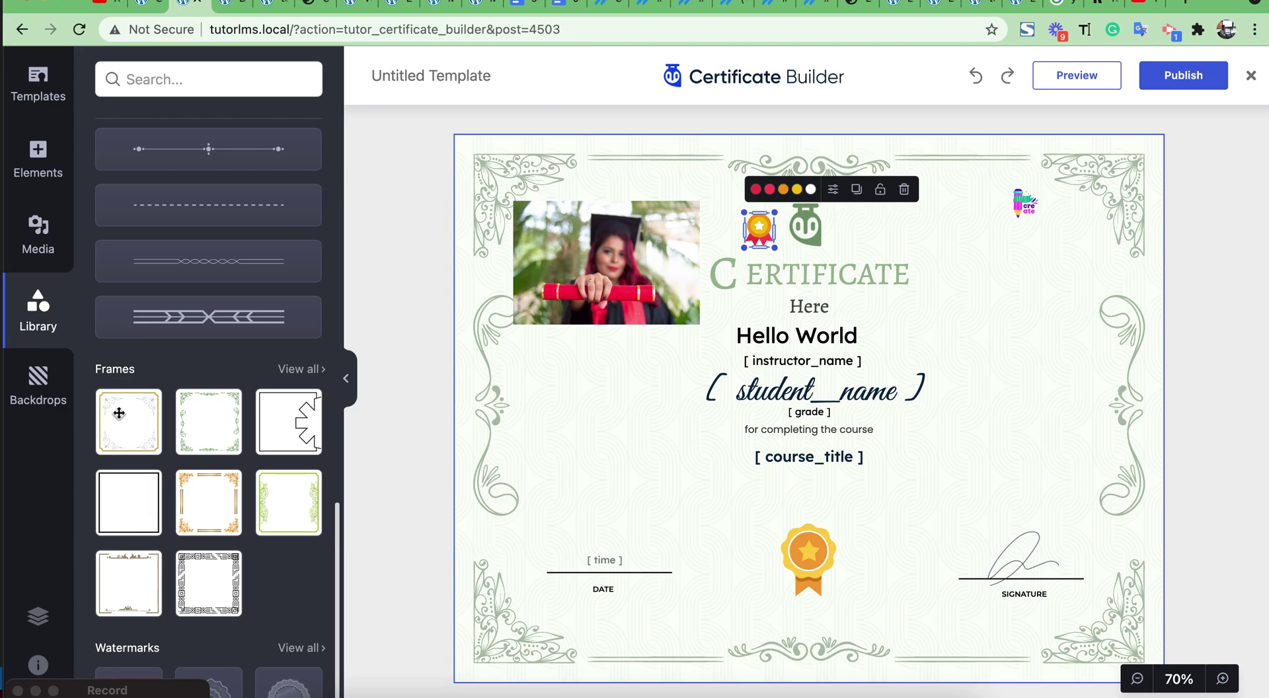
{"action": "scroll", "coordinate": [151, 420], "scroll_direction": "down", "scroll_amount": 1}
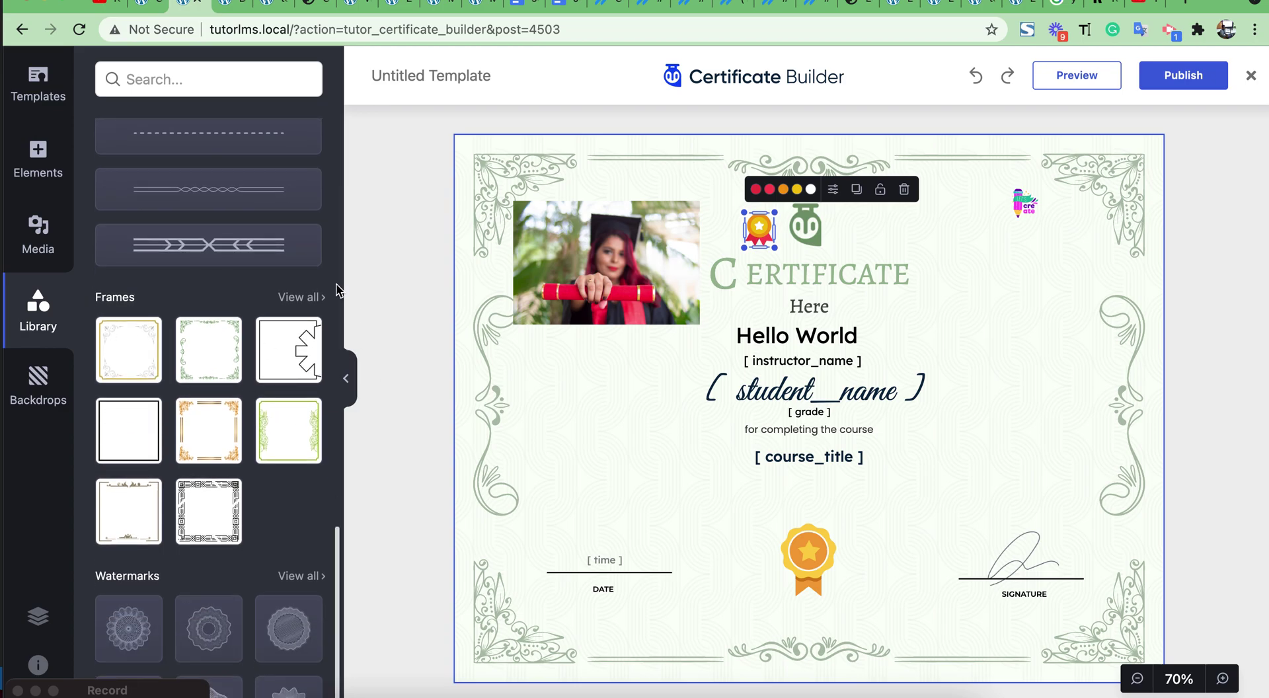
{"action": "left_click", "coordinate": [276, 342]}
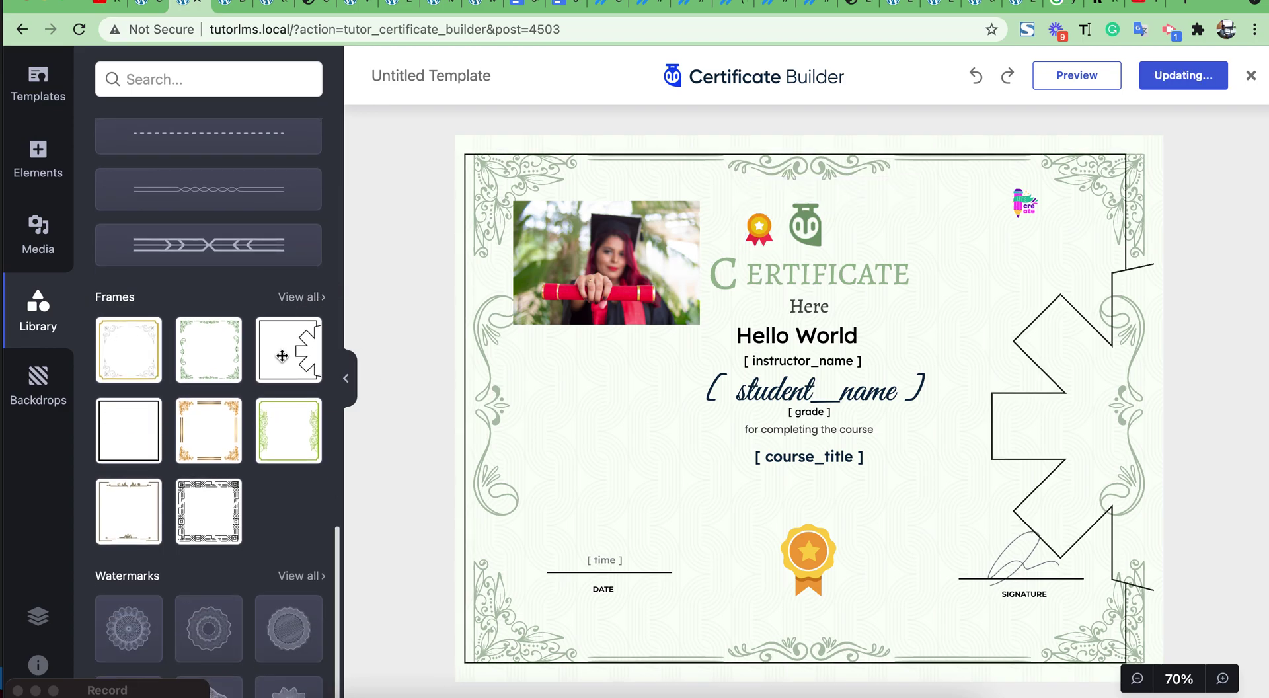
Step: Add the gold ornamental border frame and a small round watermark over the grade placeholder
{"action": "left_click", "coordinate": [201, 428]}
{"action": "scroll", "coordinate": [201, 428], "scroll_direction": "down", "scroll_amount": 3}
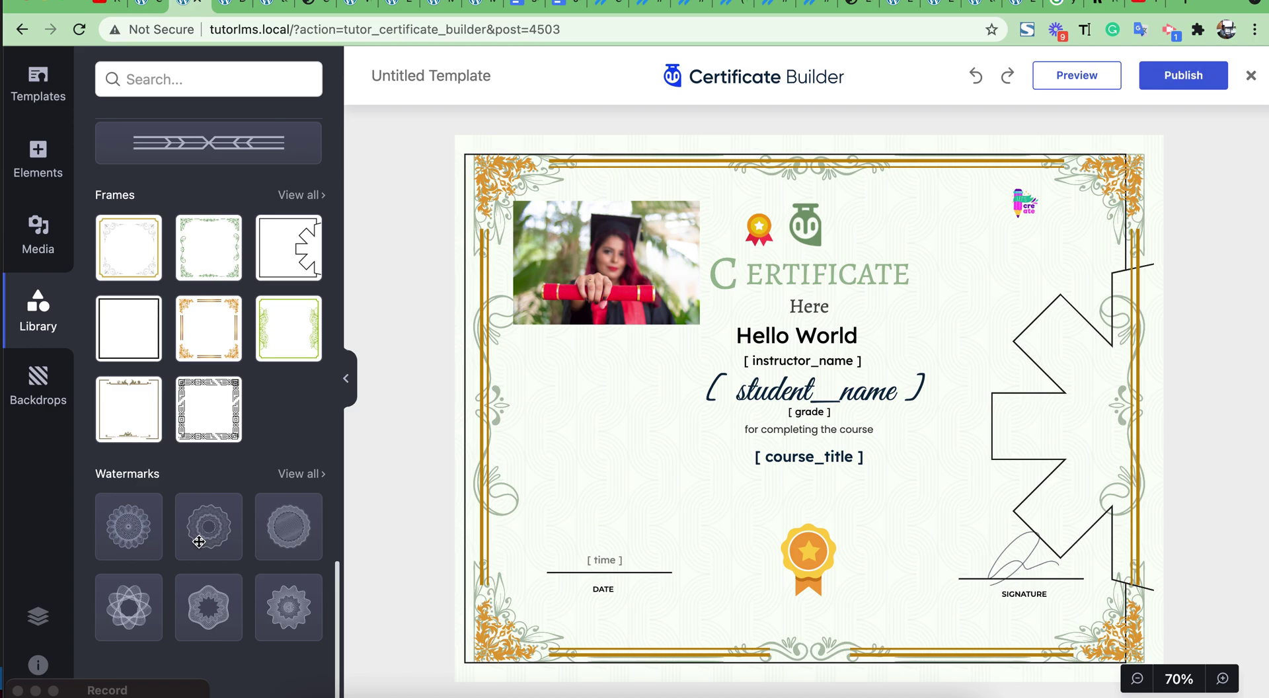
{"action": "left_click", "coordinate": [139, 546]}
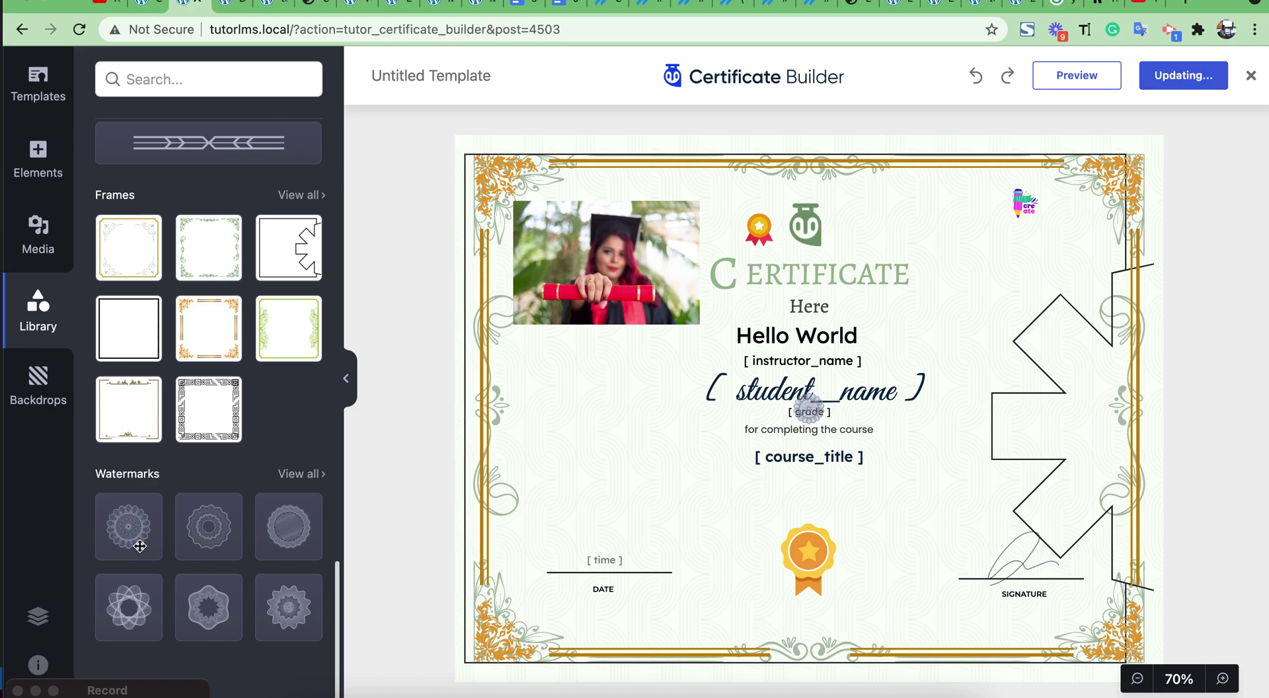
{"action": "left_click", "coordinate": [808, 407]}
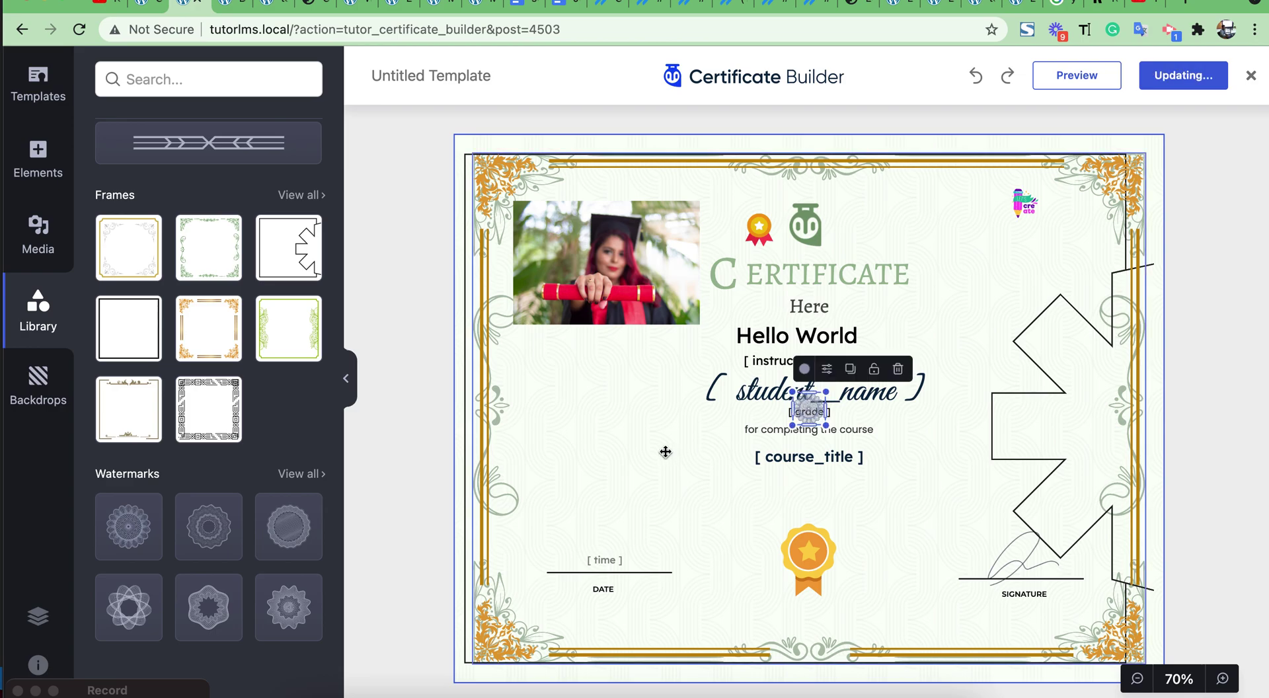
{"action": "left_click", "coordinate": [665, 452]}
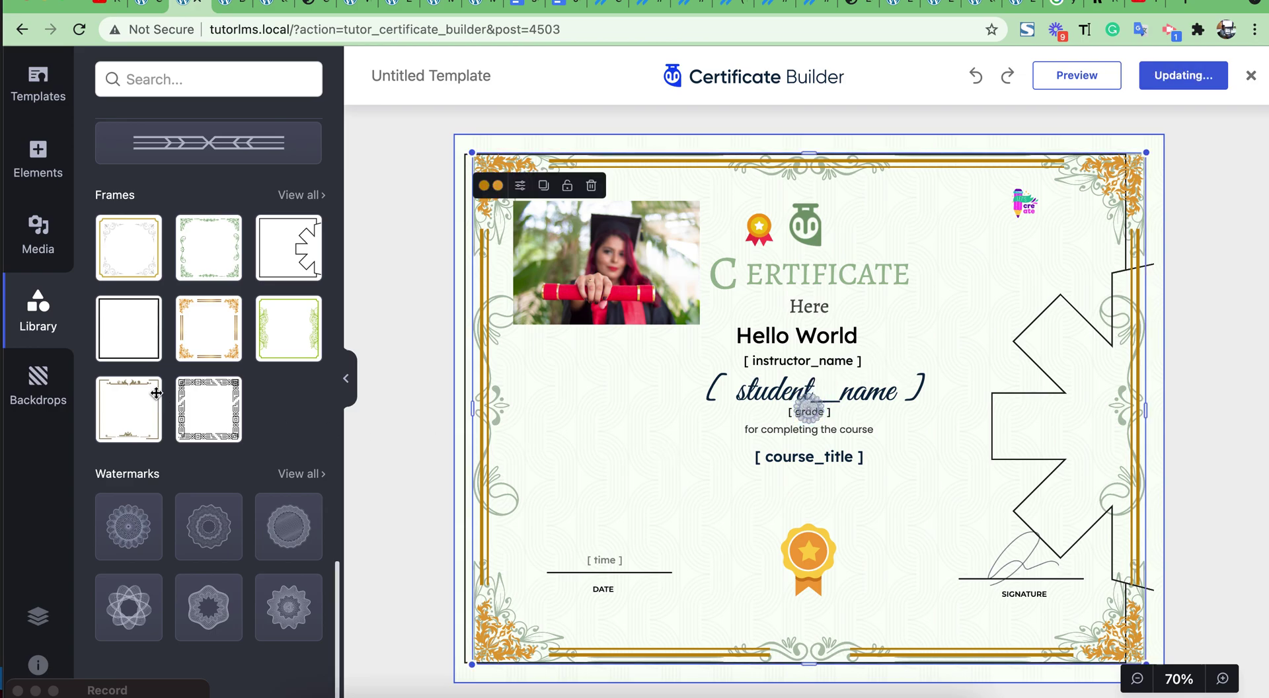
Step: Try red and white wavy backgrounds, then apply the dark navy diagonal geometric backdrop
{"action": "left_click", "coordinate": [38, 387]}
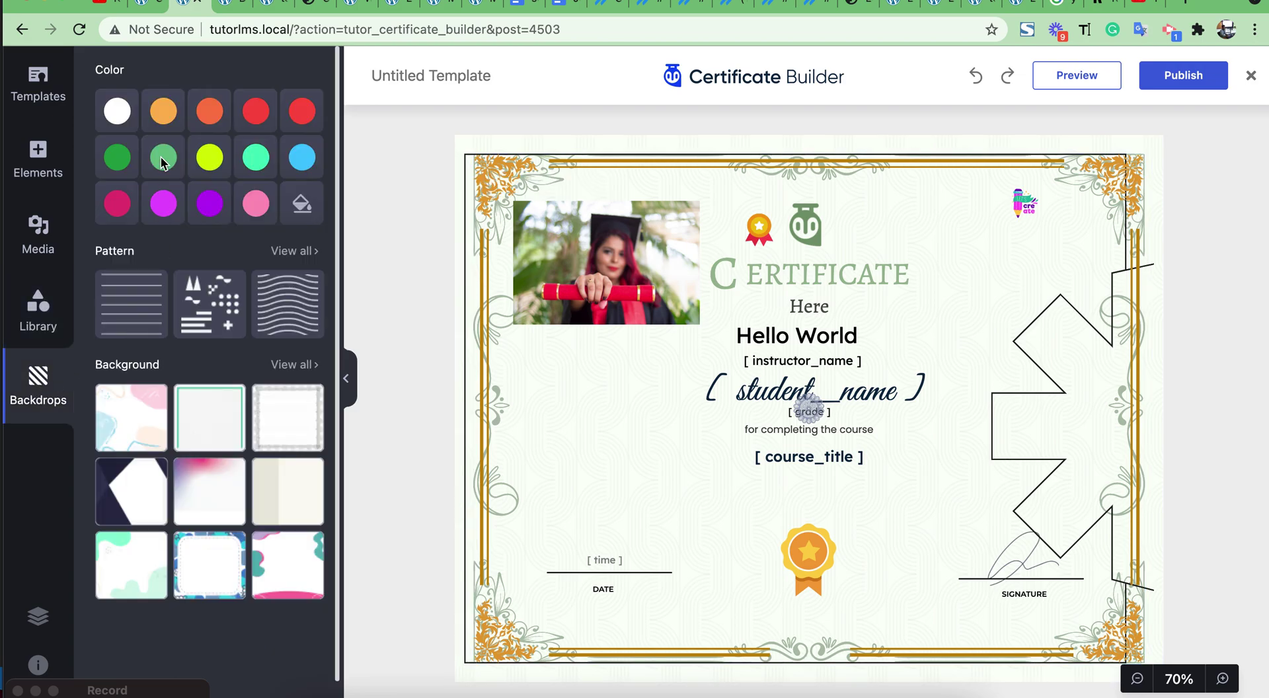
{"action": "left_click", "coordinate": [207, 124]}
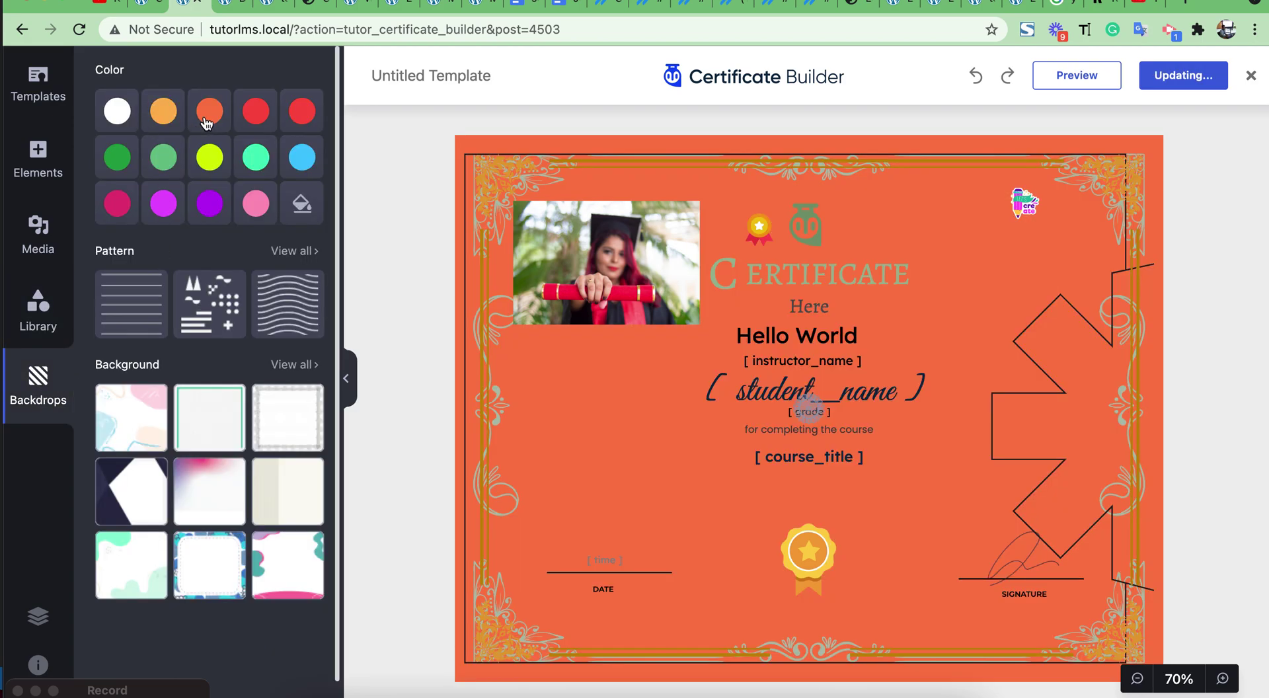
{"action": "left_click", "coordinate": [260, 119]}
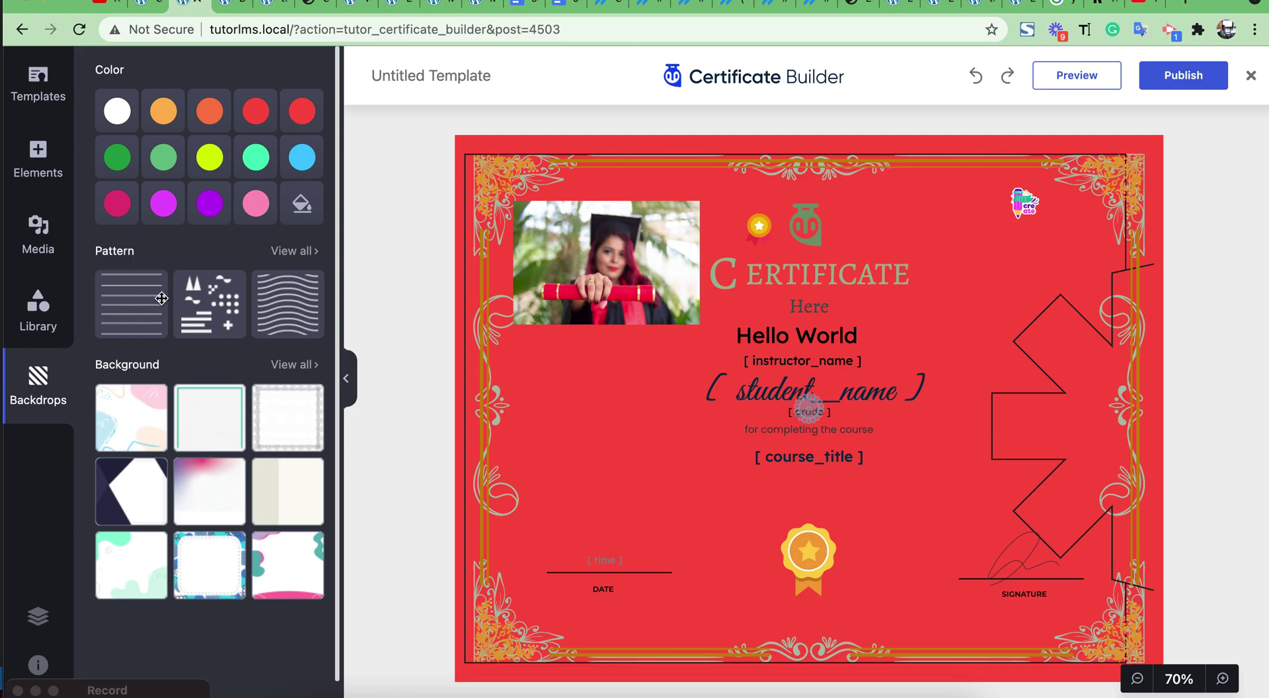
{"action": "left_click", "coordinate": [273, 322]}
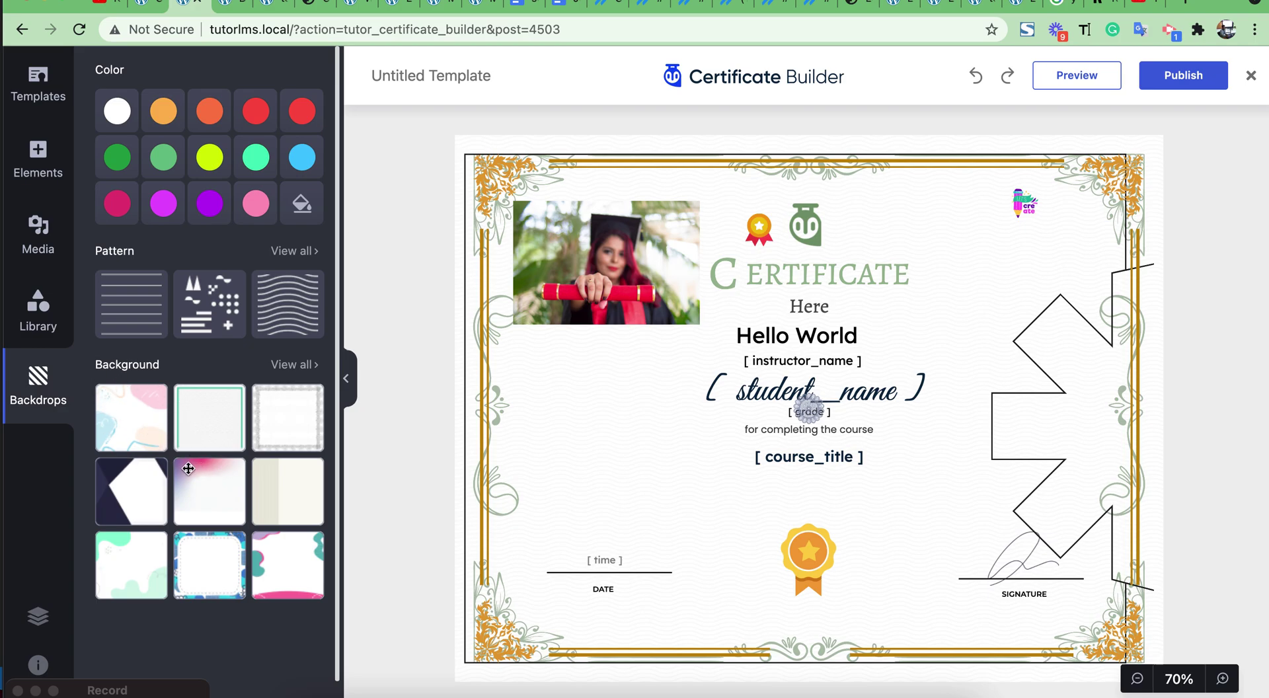
{"action": "scroll", "coordinate": [187, 468], "scroll_direction": "down", "scroll_amount": 1}
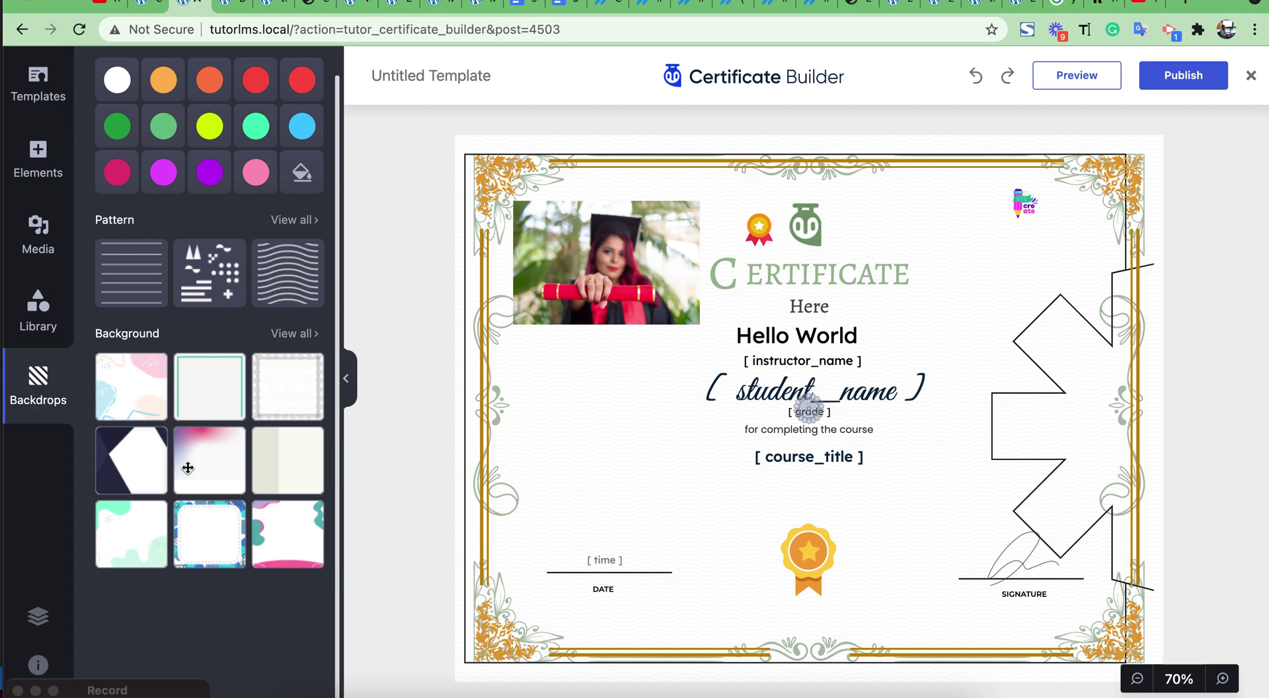
{"action": "left_click", "coordinate": [148, 468]}
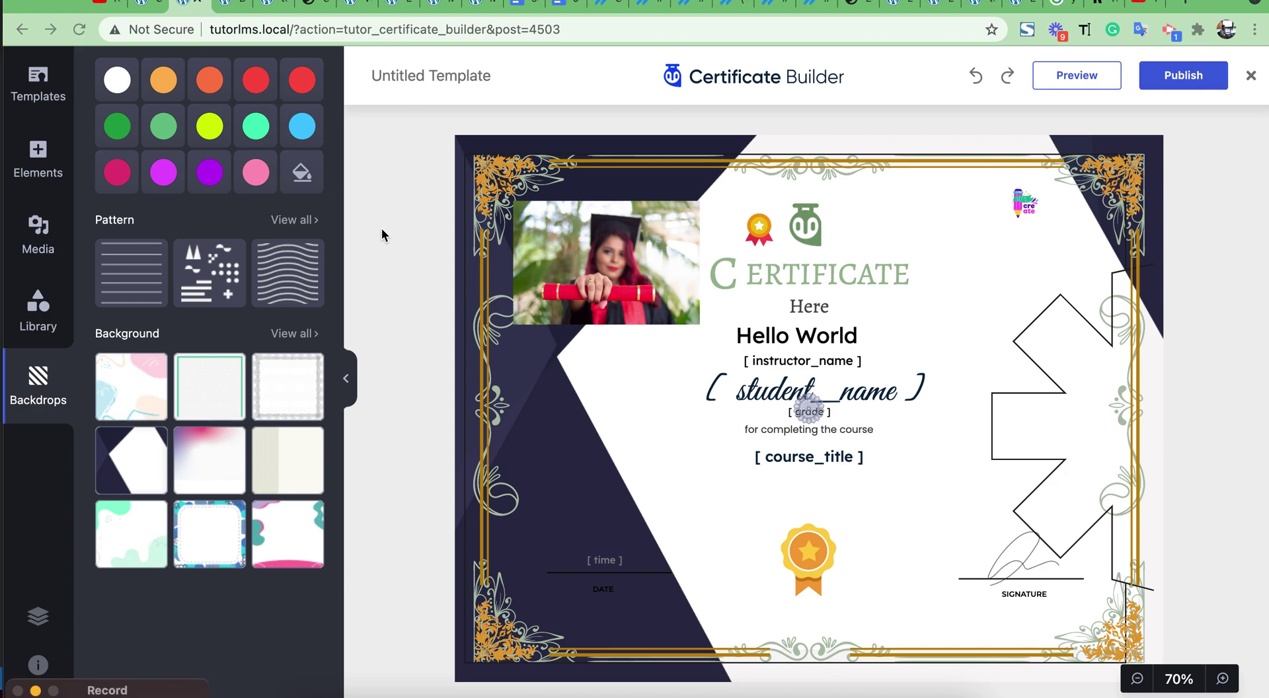
Step: Reload the test course editor so the new certificate templates load, then find Certificate Template
{"action": "left_click", "coordinate": [227, 8]}
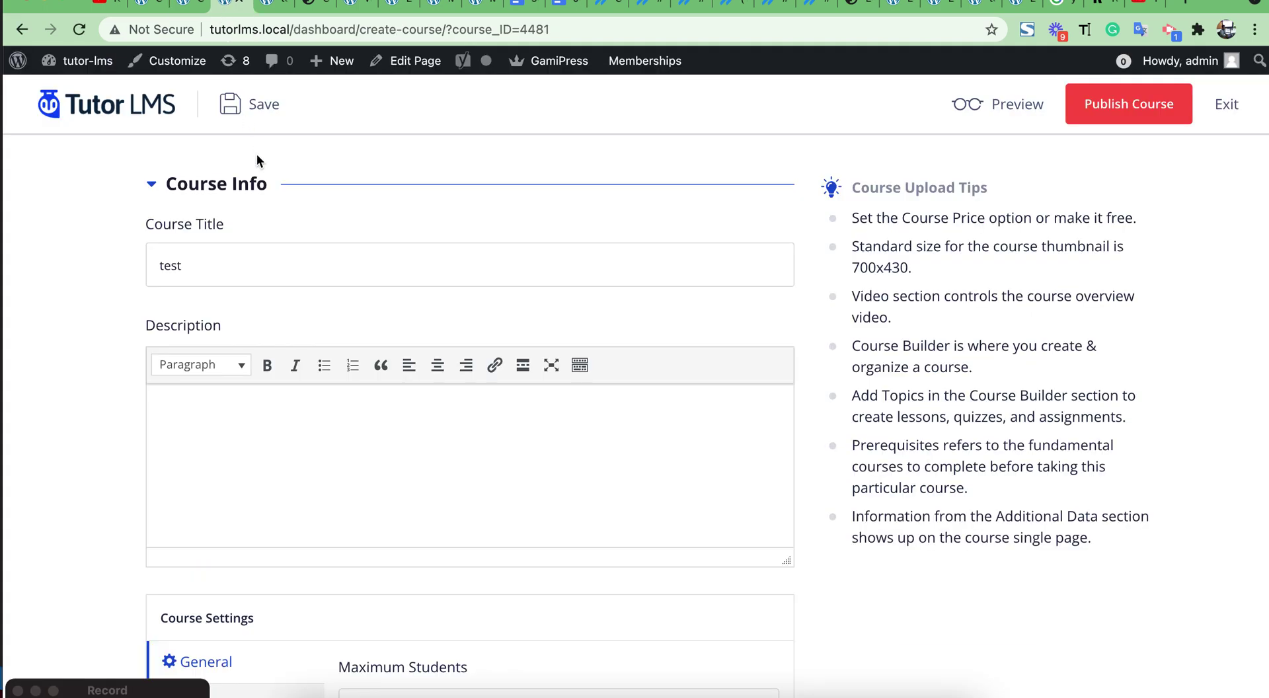
{"action": "left_click", "coordinate": [80, 30]}
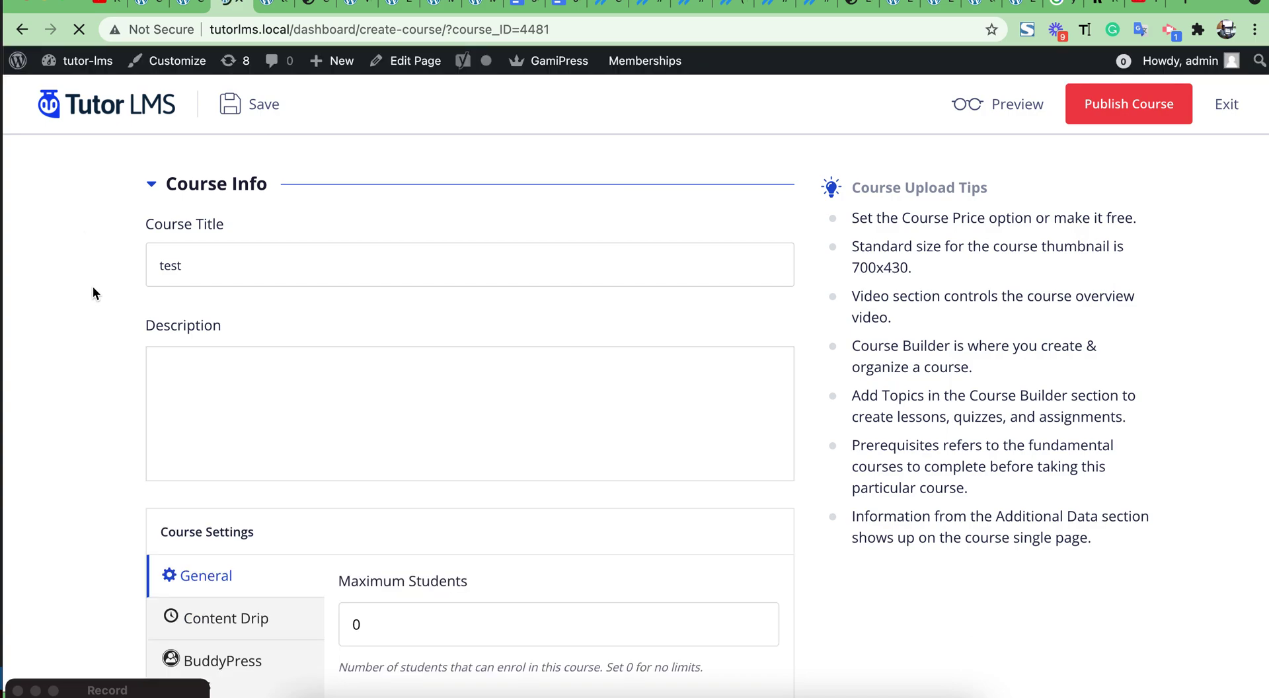
{"action": "scroll", "coordinate": [94, 291], "scroll_direction": "down", "scroll_amount": 5}
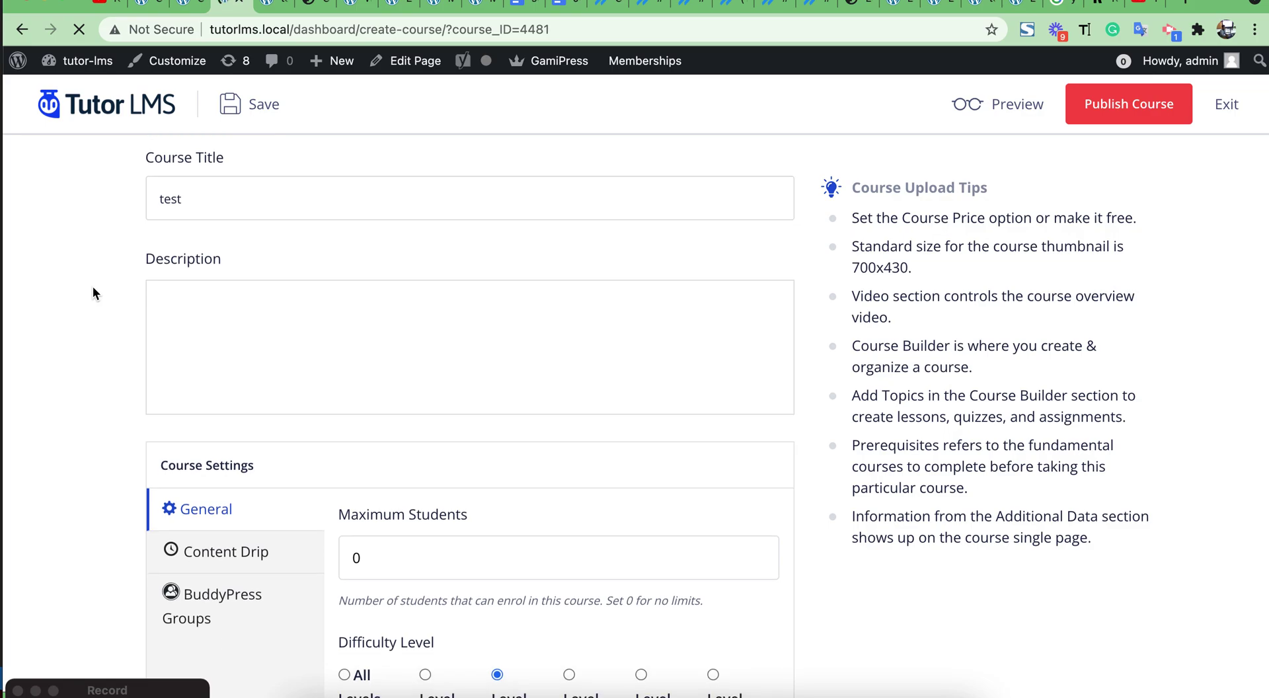
{"action": "scroll", "coordinate": [94, 288], "scroll_direction": "down", "scroll_amount": 10}
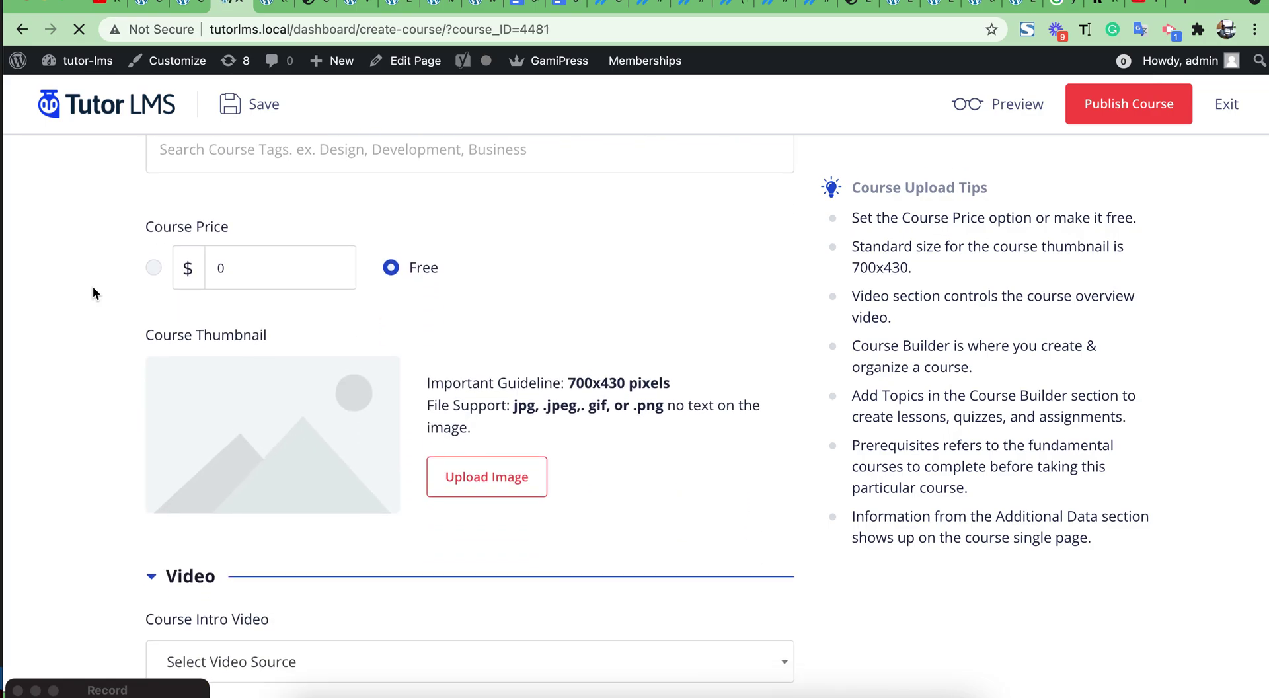
{"action": "scroll", "coordinate": [93, 291], "scroll_direction": "up", "scroll_amount": 7}
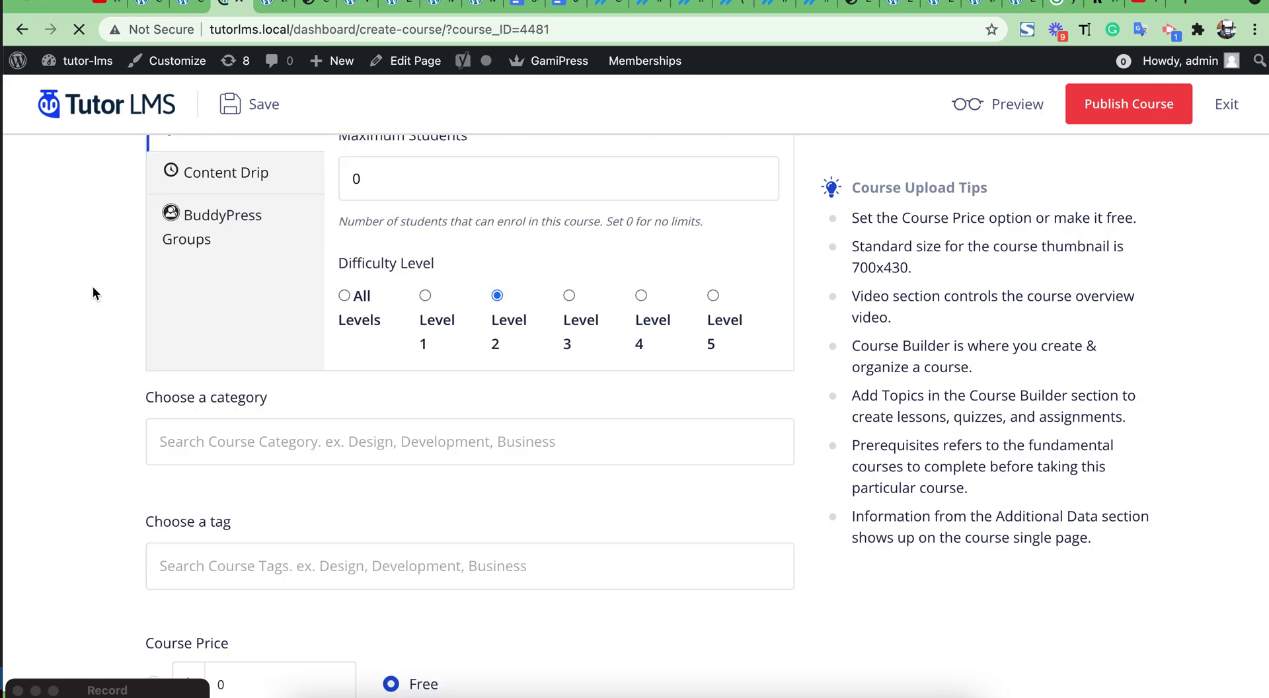
{"action": "scroll", "coordinate": [93, 288], "scroll_direction": "down", "scroll_amount": 8}
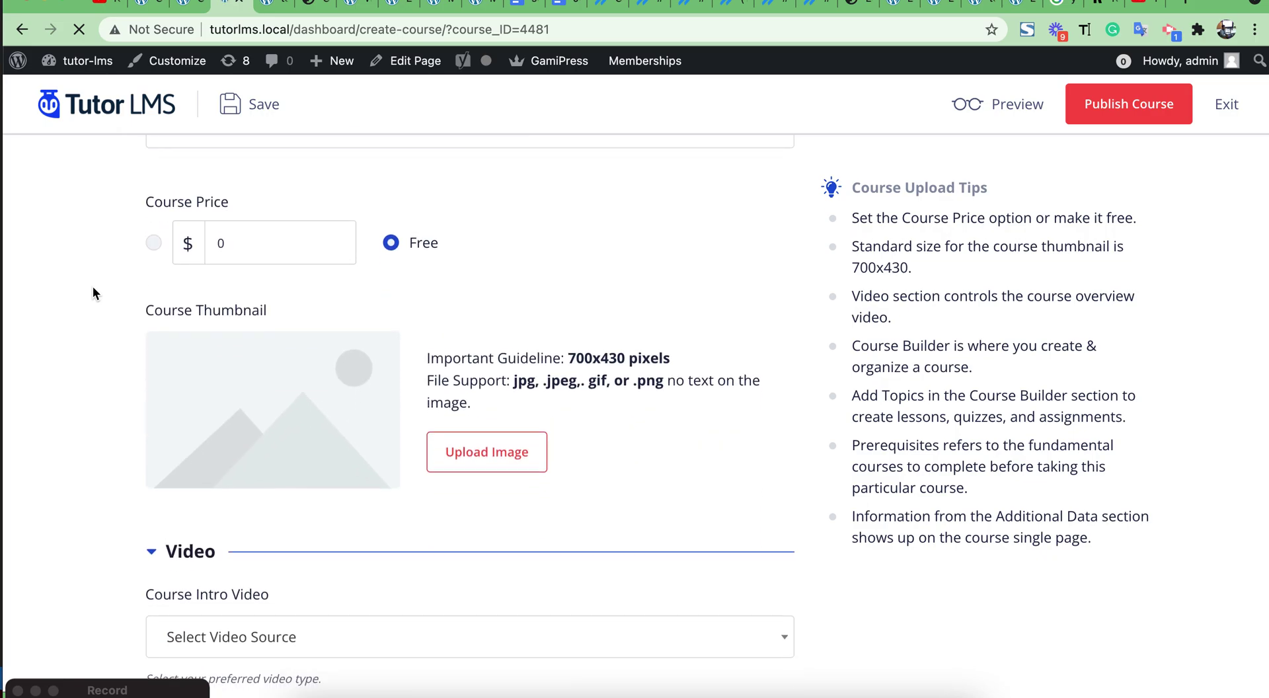
{"action": "scroll", "coordinate": [94, 288], "scroll_direction": "down", "scroll_amount": 17}
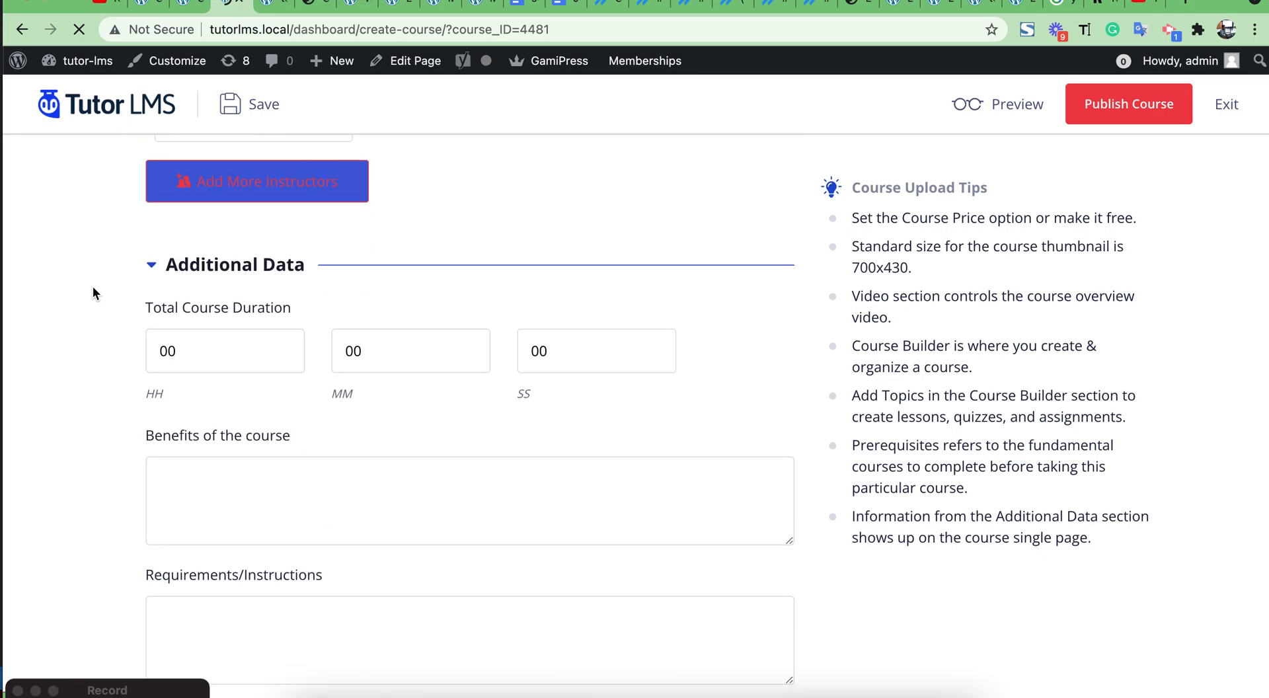
{"action": "scroll", "coordinate": [93, 289], "scroll_direction": "down", "scroll_amount": 15}
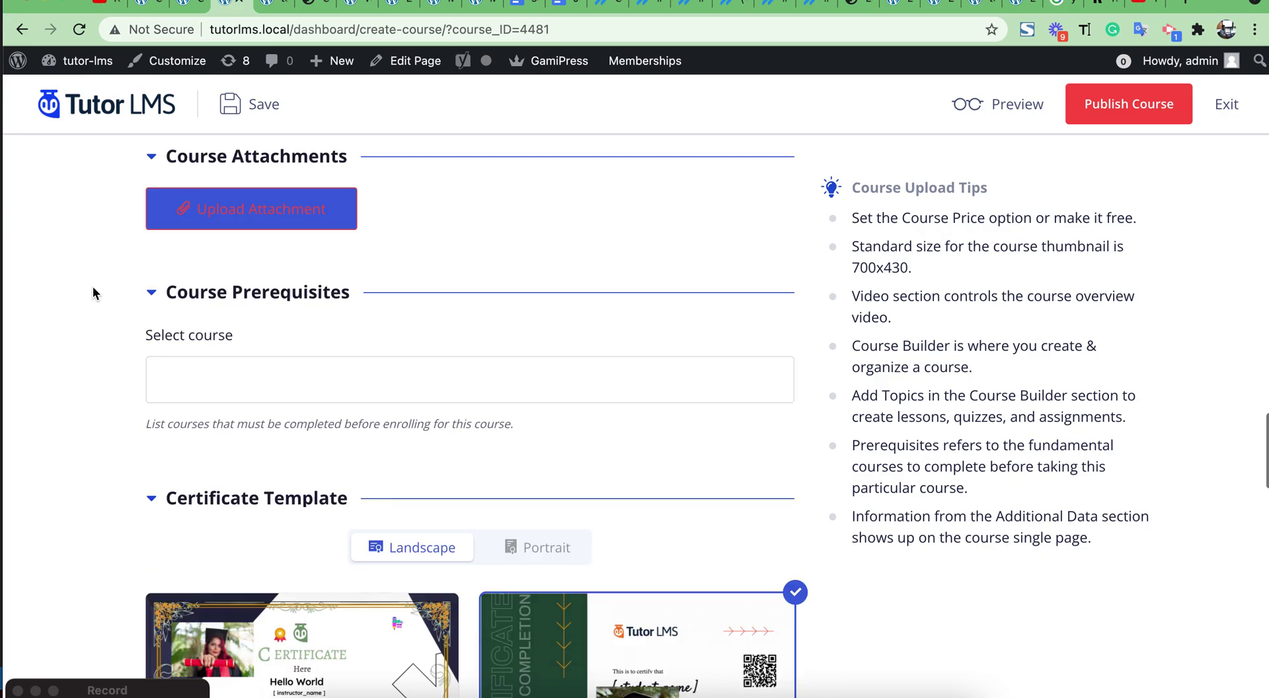
{"action": "scroll", "coordinate": [93, 292], "scroll_direction": "down", "scroll_amount": 6}
Step: Choose the dark geometric custom certificate for the test course and publish it
{"action": "mouse_move", "coordinate": [309, 360]}
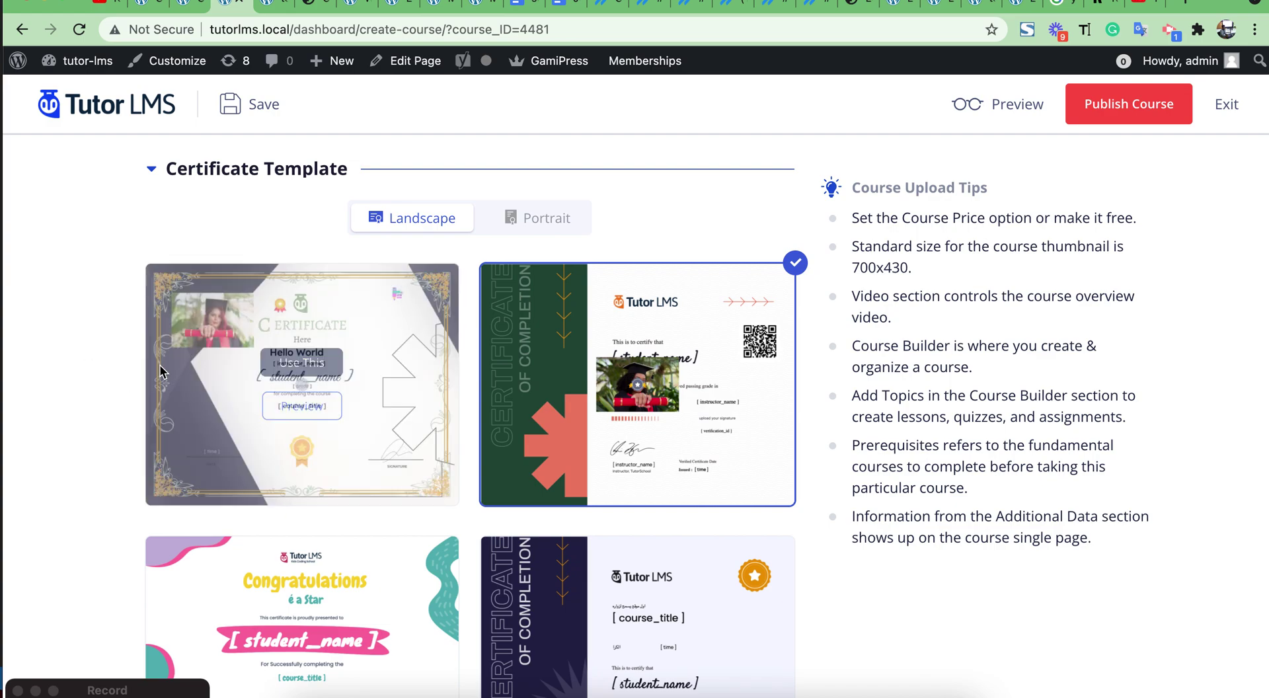
{"action": "left_click", "coordinate": [291, 361]}
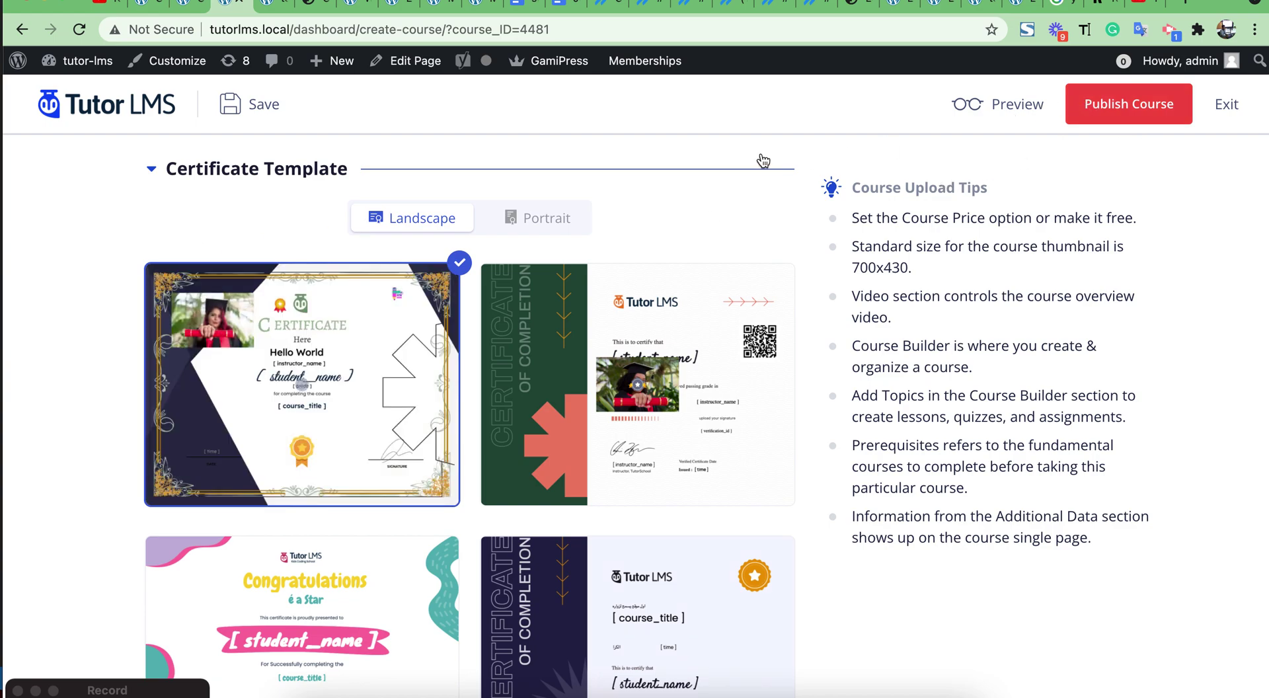
{"action": "left_click", "coordinate": [1107, 115]}
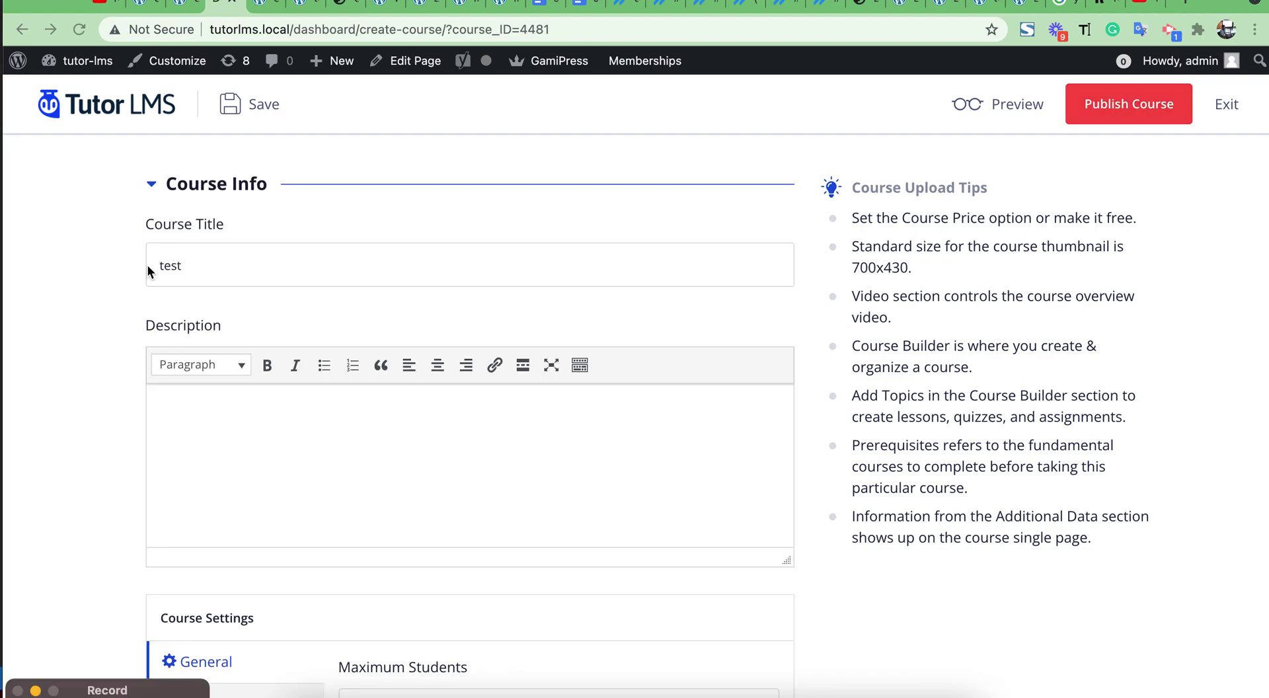
{"action": "left_click", "coordinate": [259, 8]}
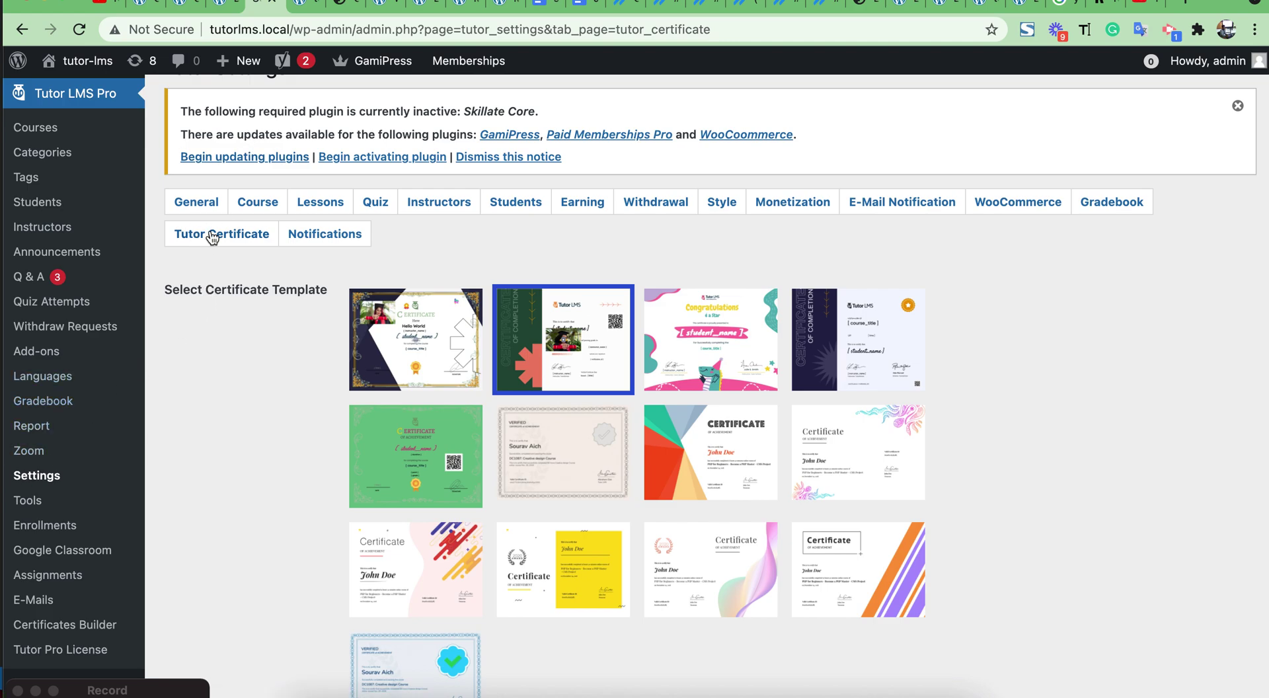
Step: Select the custom navy Hello World certificate as the site template and save the settings
{"action": "left_click", "coordinate": [378, 329]}
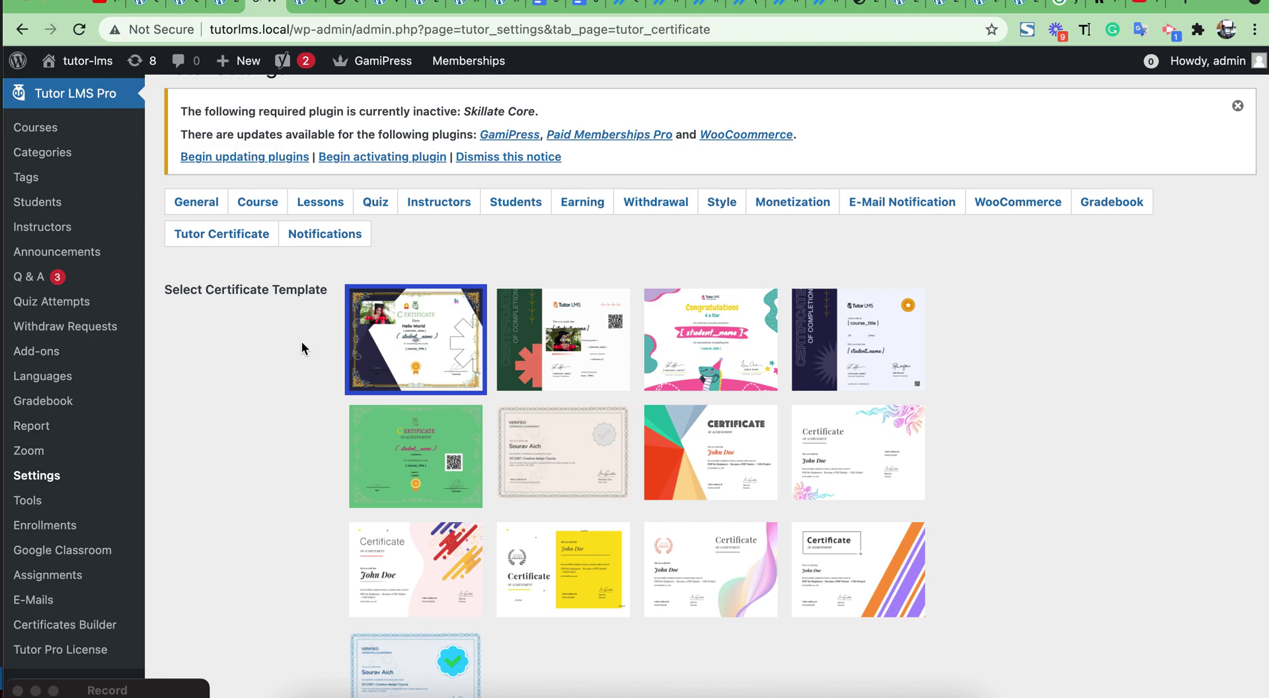
{"action": "scroll", "coordinate": [301, 341], "scroll_direction": "up", "scroll_amount": 1}
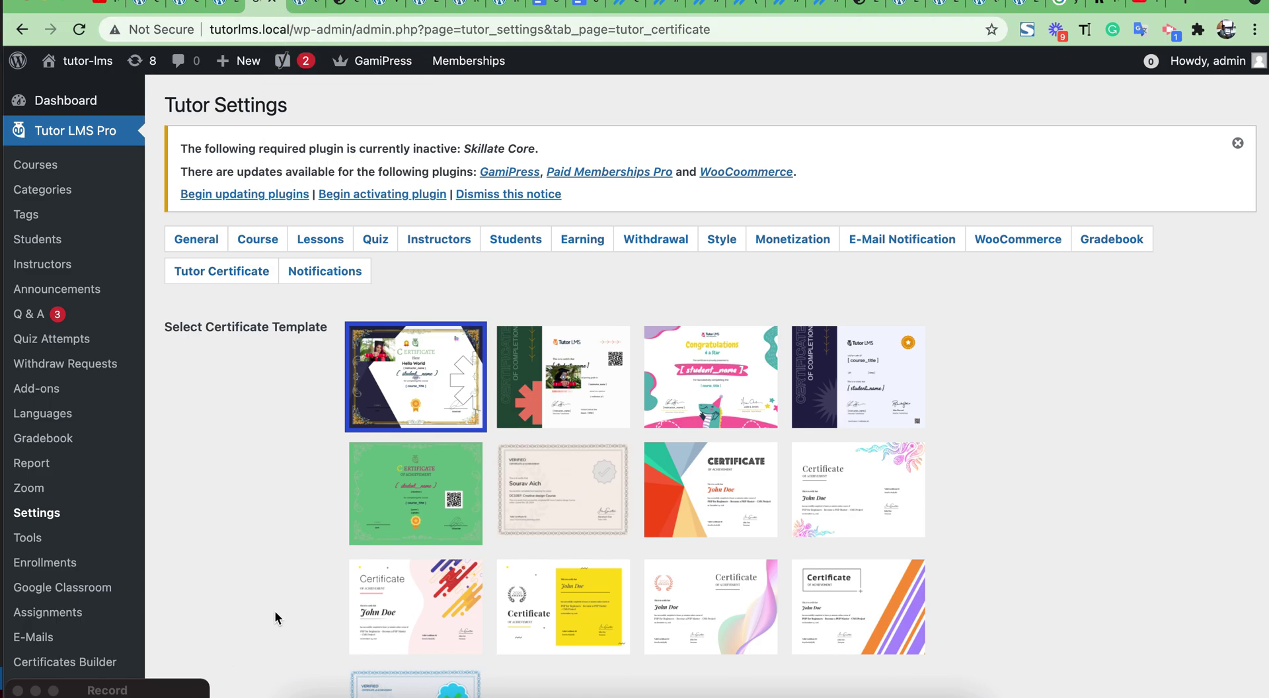
{"action": "scroll", "coordinate": [230, 585], "scroll_direction": "down", "scroll_amount": 15}
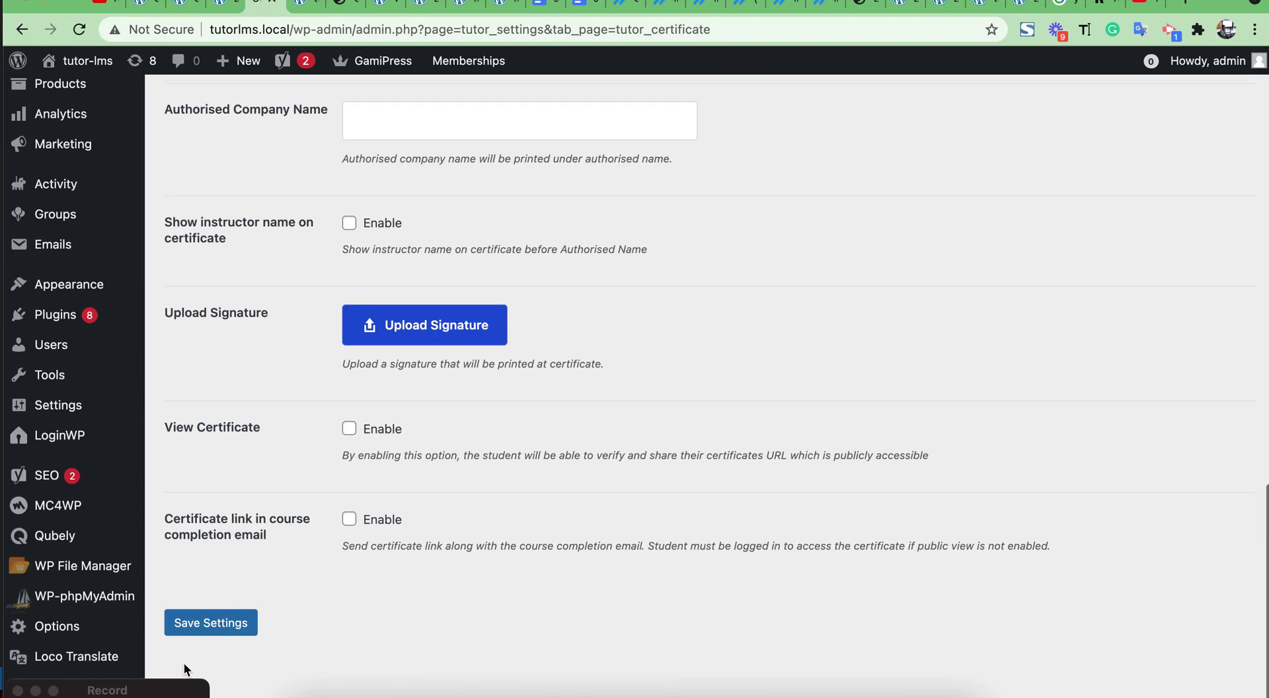
{"action": "left_click", "coordinate": [210, 628]}
{"action": "scroll", "coordinate": [290, 454], "scroll_direction": "up", "scroll_amount": 2}
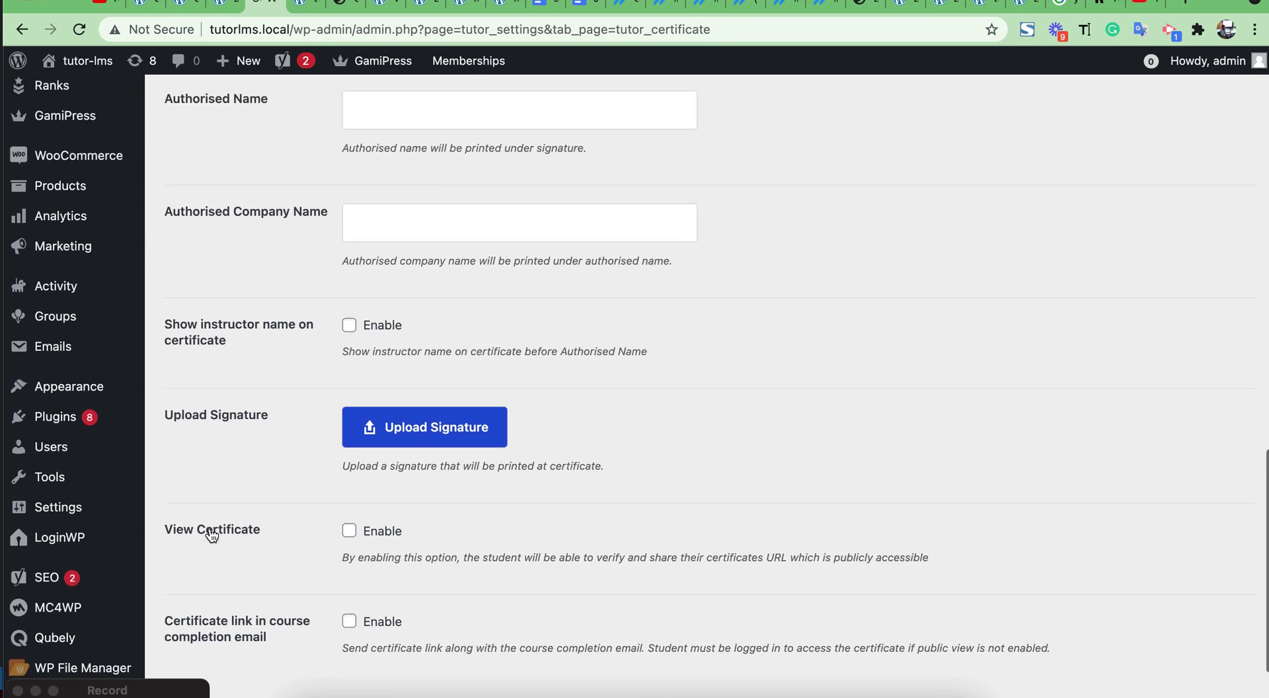
{"action": "scroll", "coordinate": [207, 530], "scroll_direction": "down", "scroll_amount": 2}
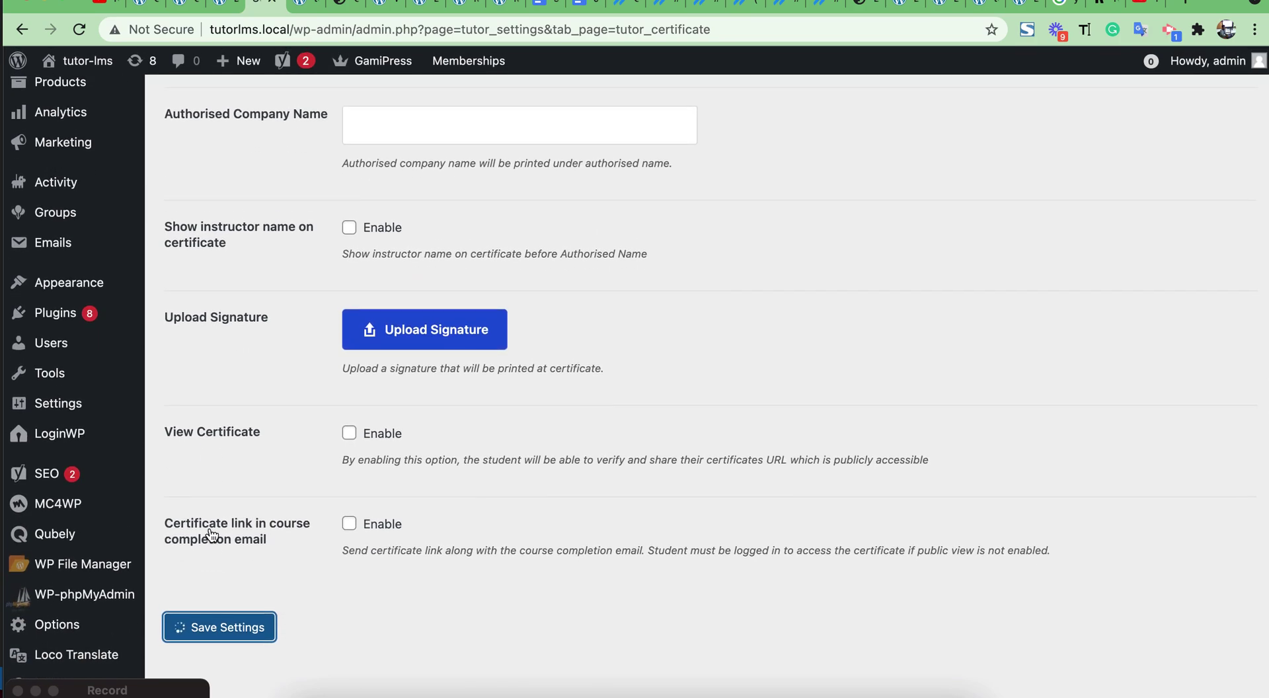
{"action": "scroll", "coordinate": [212, 536], "scroll_direction": "down", "scroll_amount": 1}
{"action": "scroll", "coordinate": [224, 588], "scroll_direction": "up", "scroll_amount": 1}
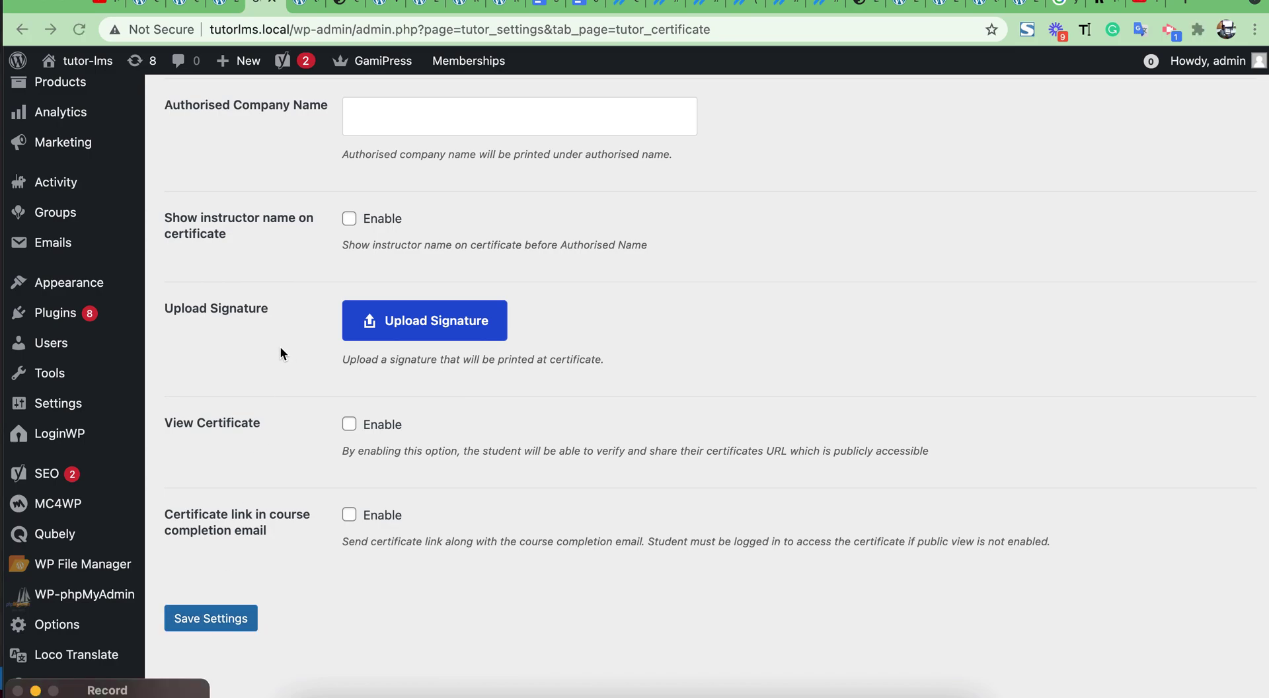
Step: Reload the Skillate test course page and download its completion certificate
{"action": "left_click", "coordinate": [309, 5]}
{"action": "mouse_move", "coordinate": [546, 193]}
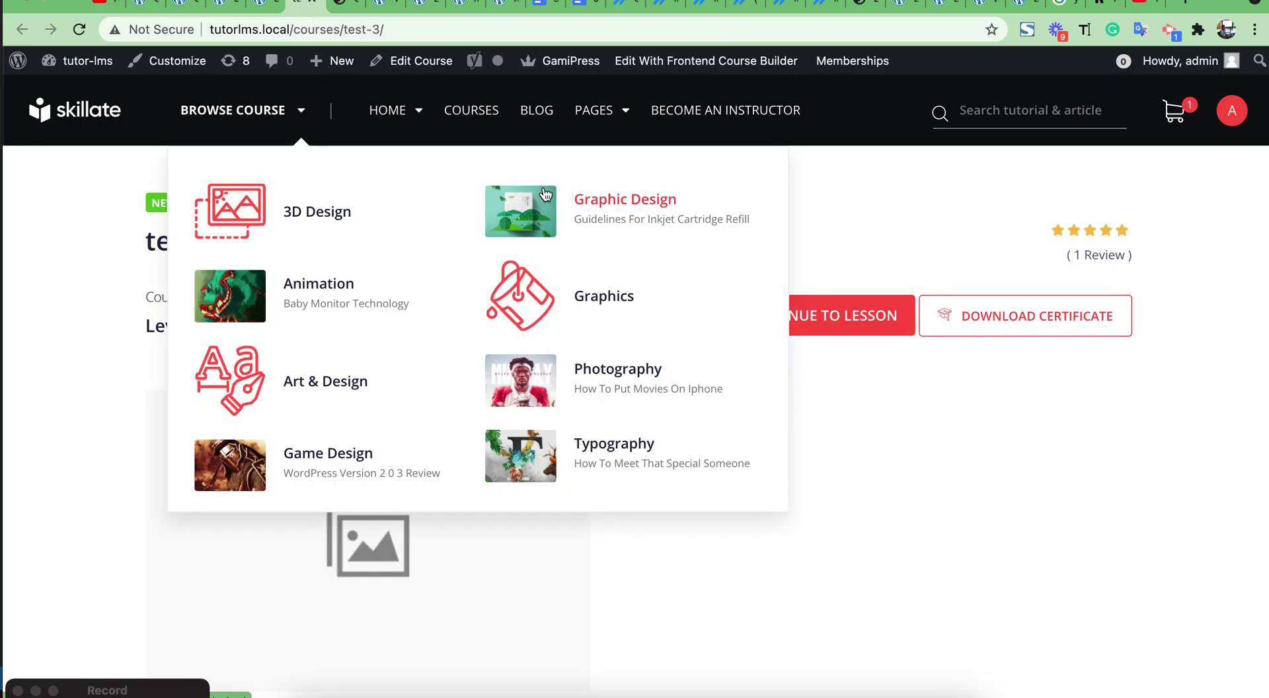
{"action": "scroll", "coordinate": [858, 523], "scroll_direction": "down", "scroll_amount": 8}
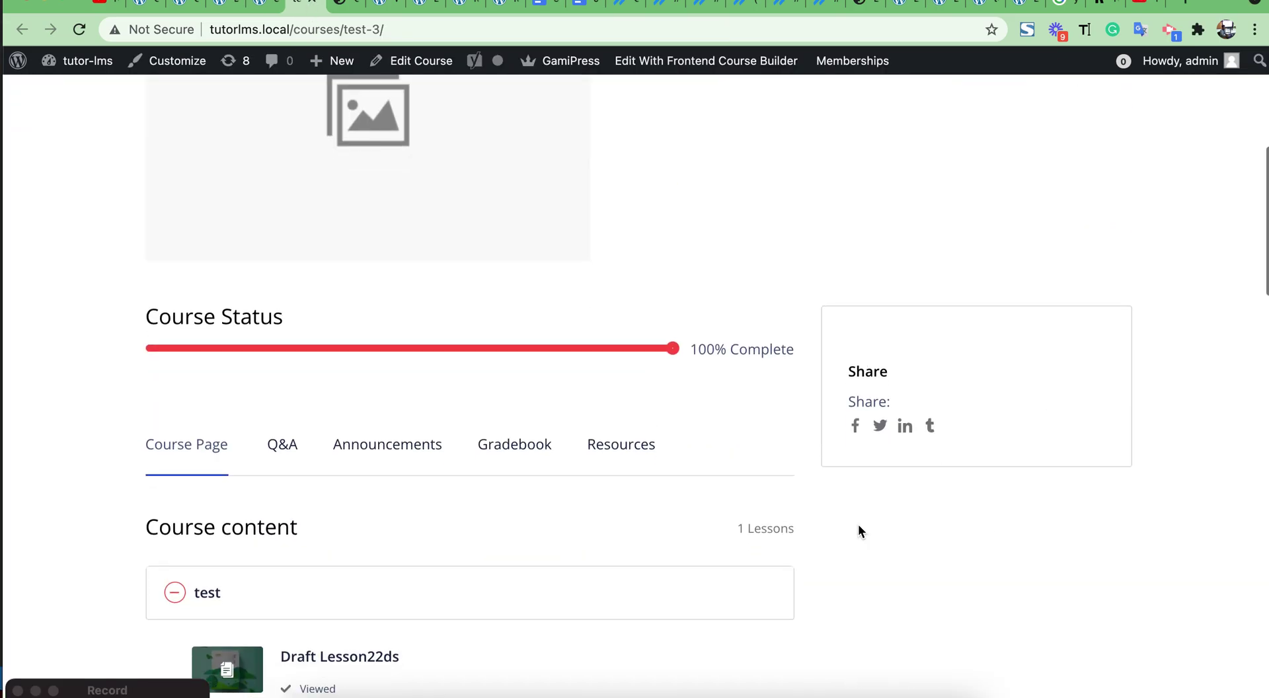
{"action": "scroll", "coordinate": [858, 524], "scroll_direction": "up", "scroll_amount": 8}
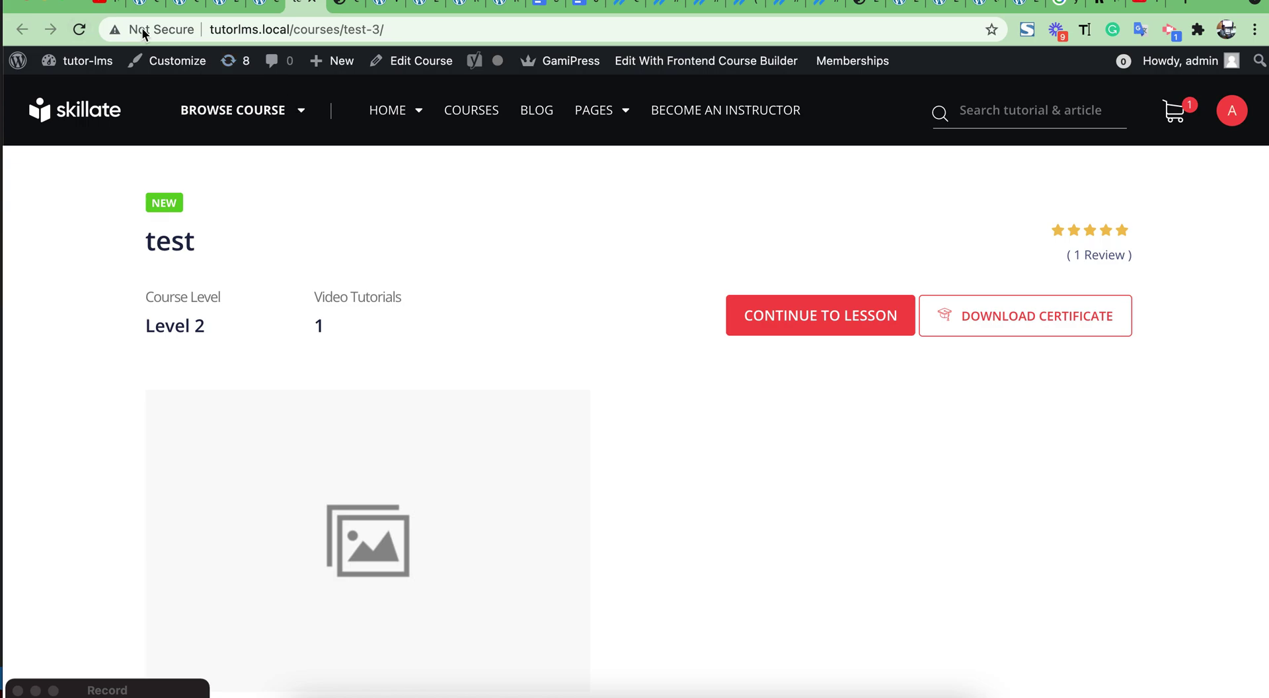
{"action": "left_click", "coordinate": [78, 30]}
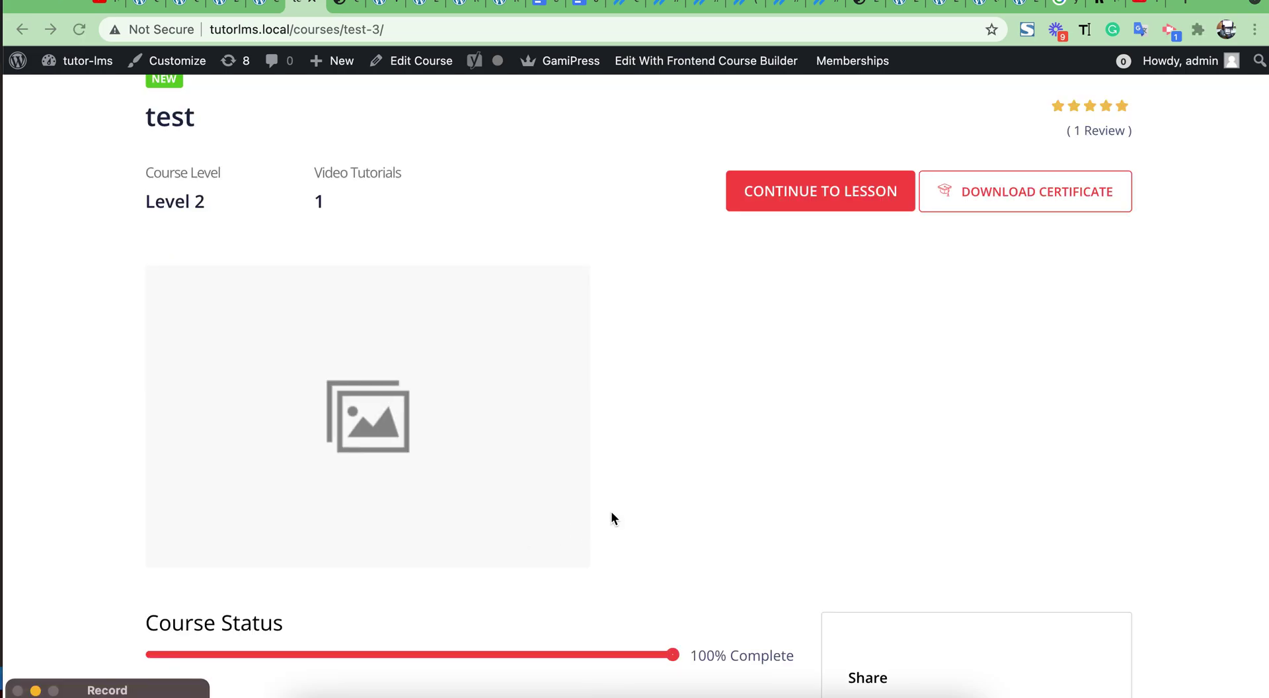
{"action": "scroll", "coordinate": [611, 518], "scroll_direction": "up", "scroll_amount": 2}
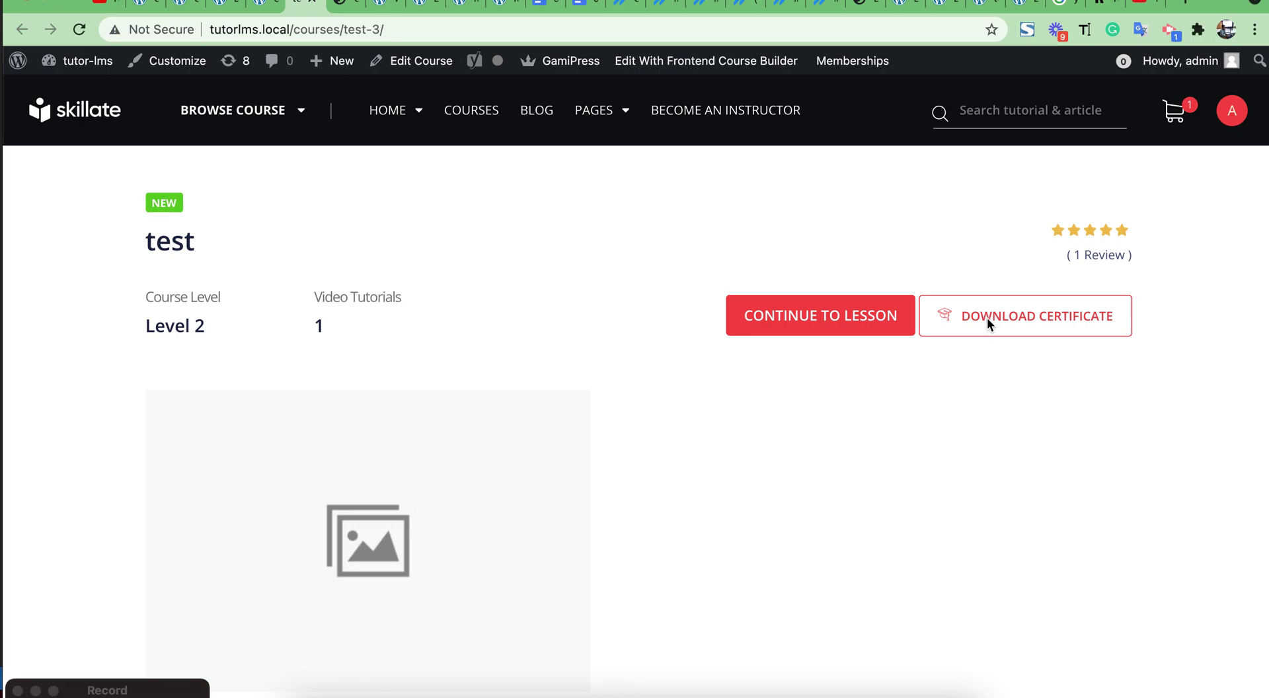
{"action": "left_click", "coordinate": [986, 317]}
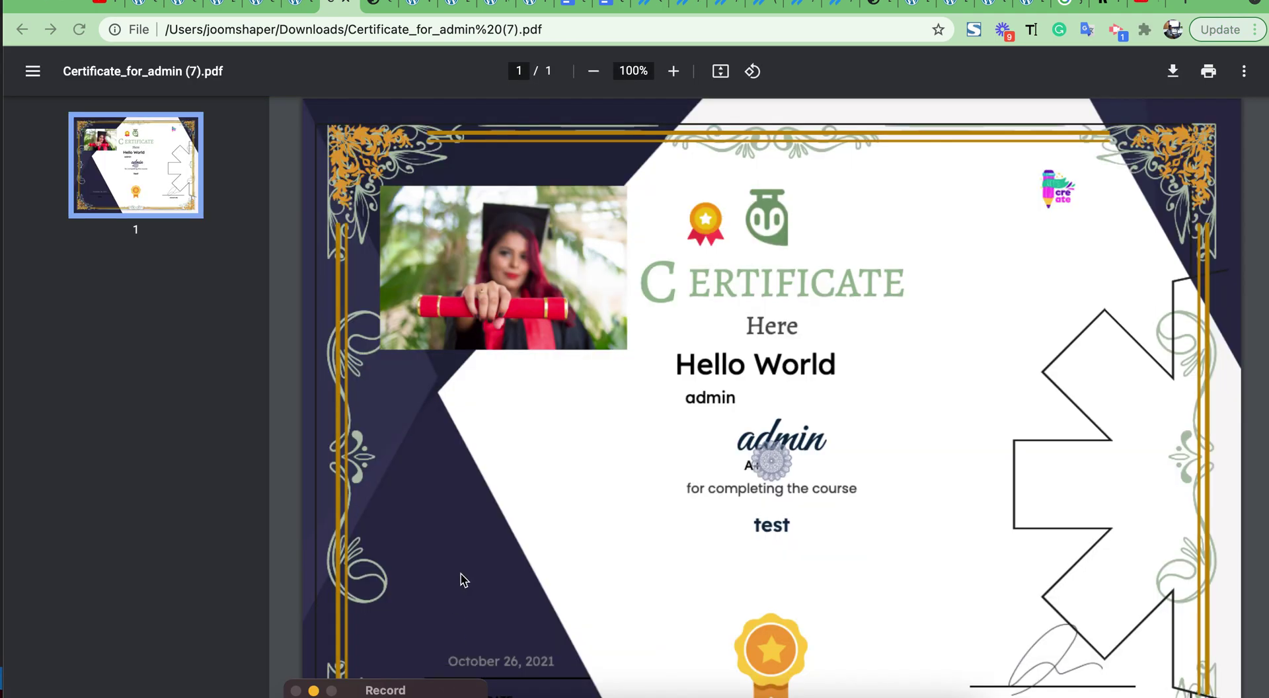
Step: Scroll through the certificate PDF to check the student name, course test and October 26, 2021 date
{"action": "scroll", "coordinate": [462, 580], "scroll_direction": "down", "scroll_amount": 3}
{"action": "scroll", "coordinate": [463, 579], "scroll_direction": "up", "scroll_amount": 3}
{"action": "scroll", "coordinate": [463, 576], "scroll_direction": "down", "scroll_amount": 3}
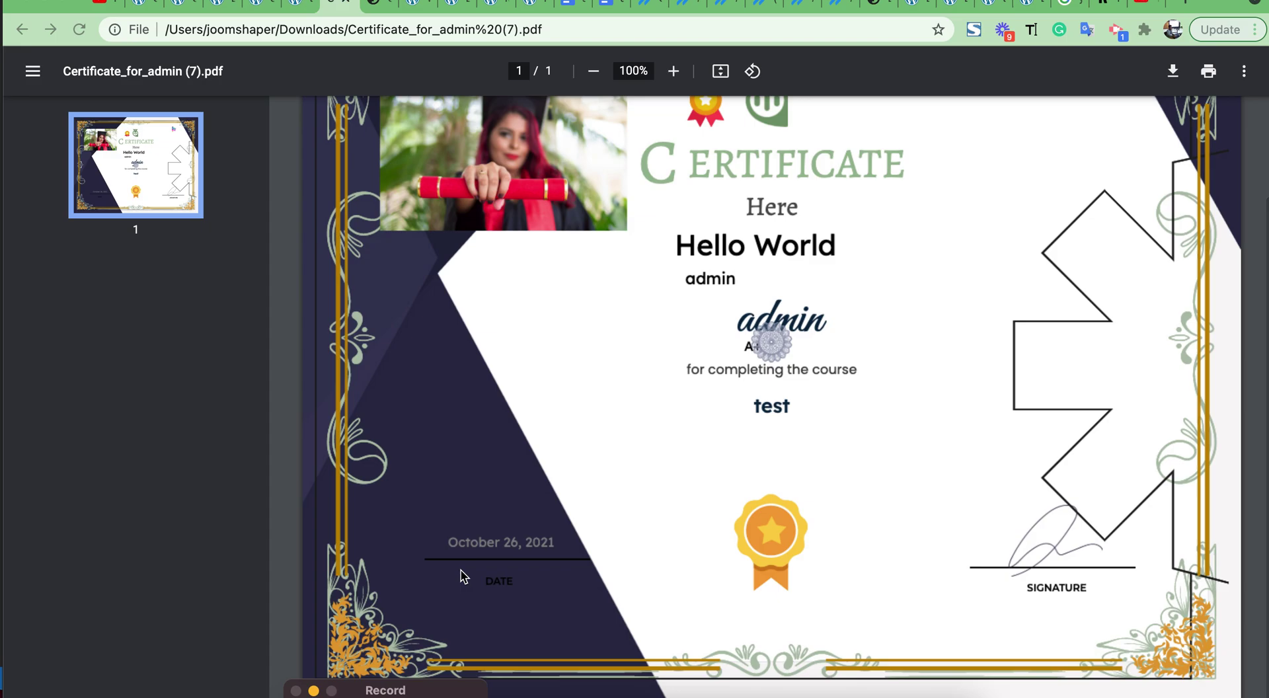